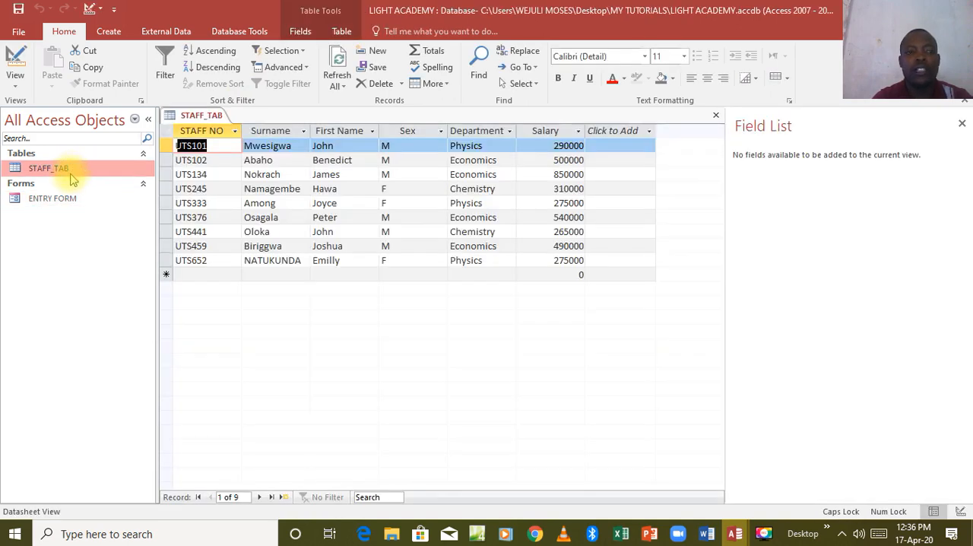
# Open ENTRY FORM and switch it to Design View
pyautogui.click(63, 202)
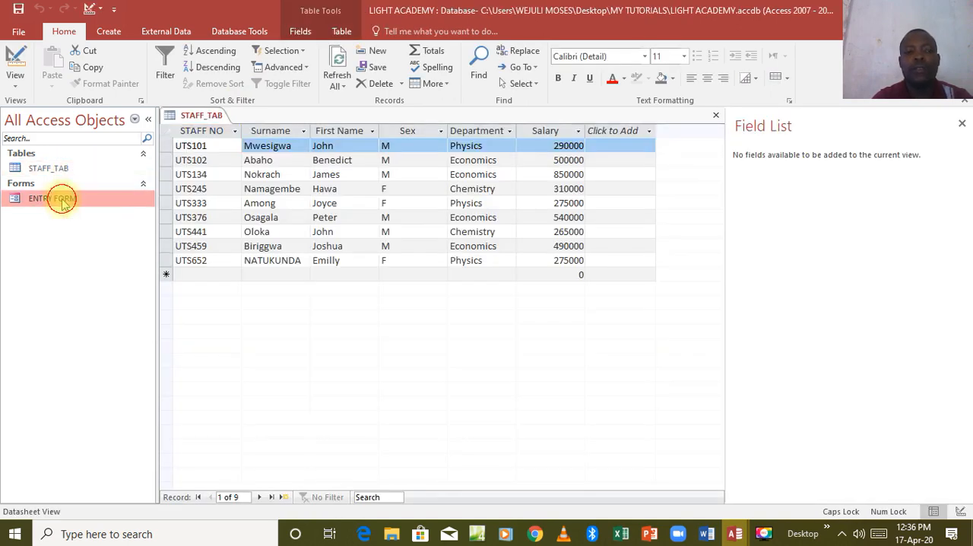
pyautogui.doubleClick(63, 202)
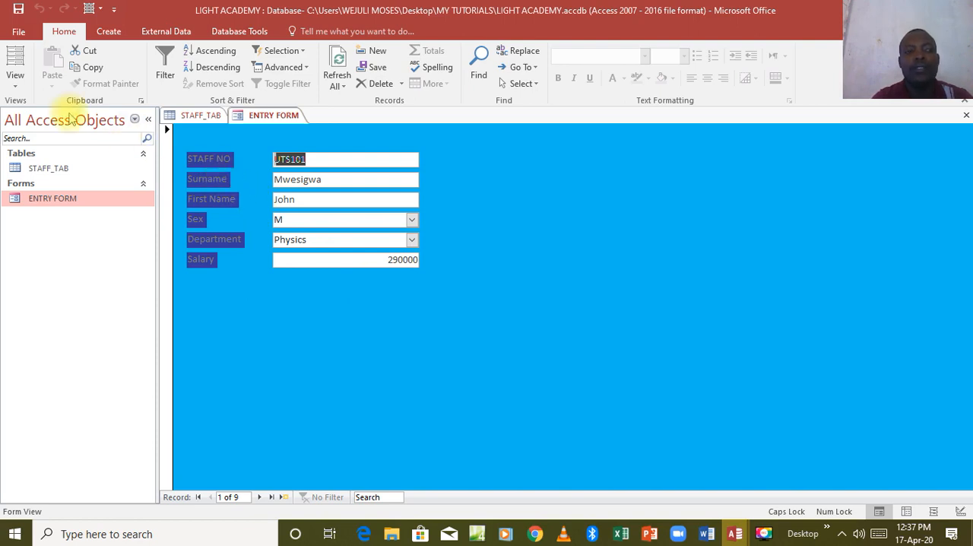
pyautogui.click(13, 88)
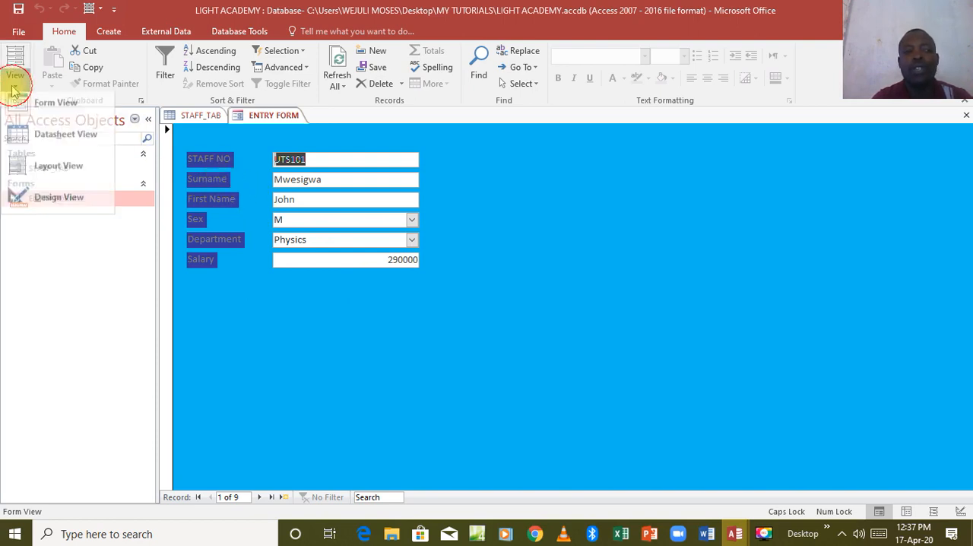
pyautogui.click(44, 204)
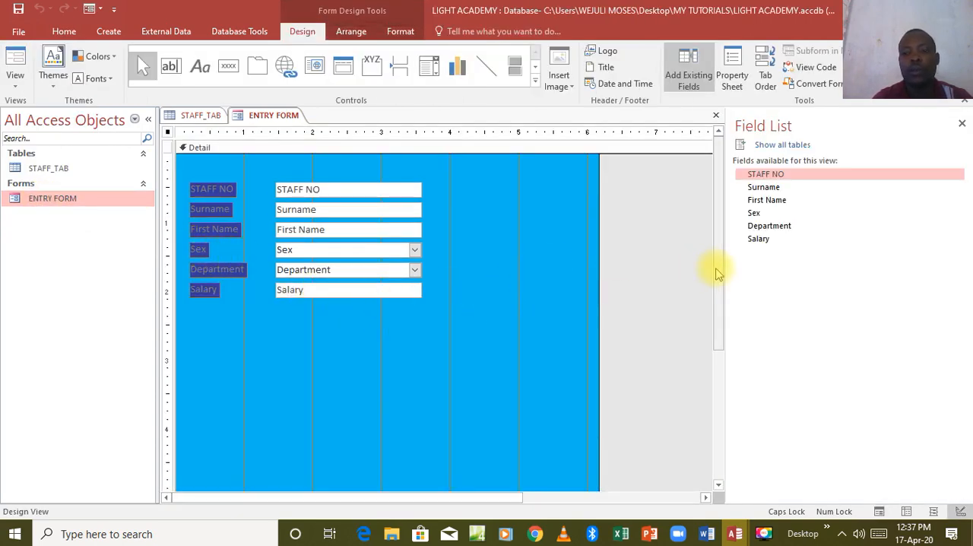
# Shorten the form's Detail section to a height of about 3 inches
pyautogui.moveTo(717, 270); pyautogui.dragTo(719, 315)
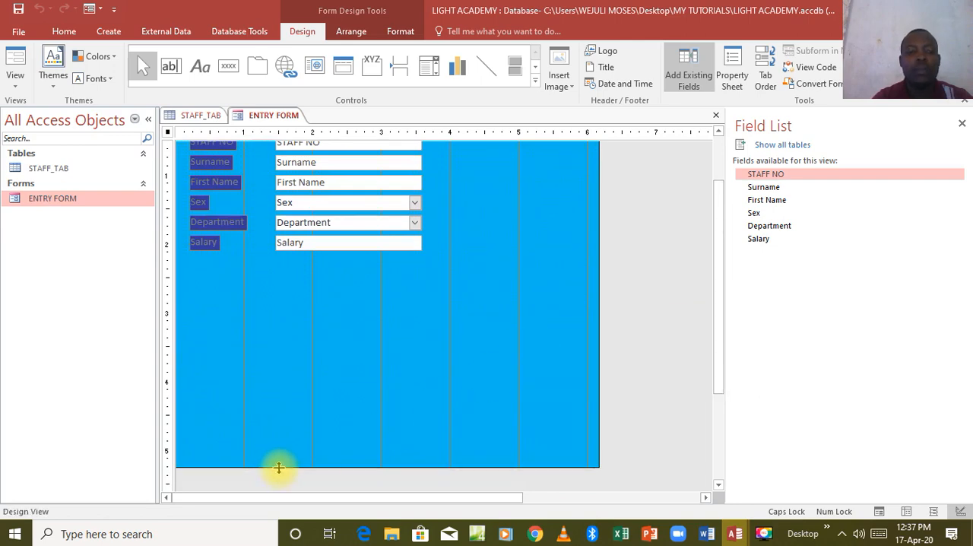
pyautogui.moveTo(278, 468); pyautogui.dragTo(279, 314)
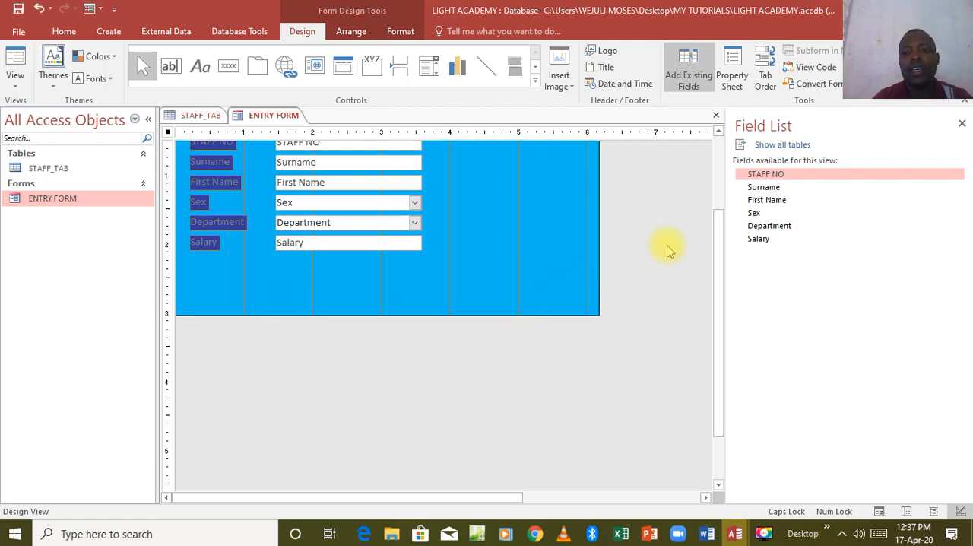
pyautogui.moveTo(715, 260); pyautogui.dragTo(716, 184)
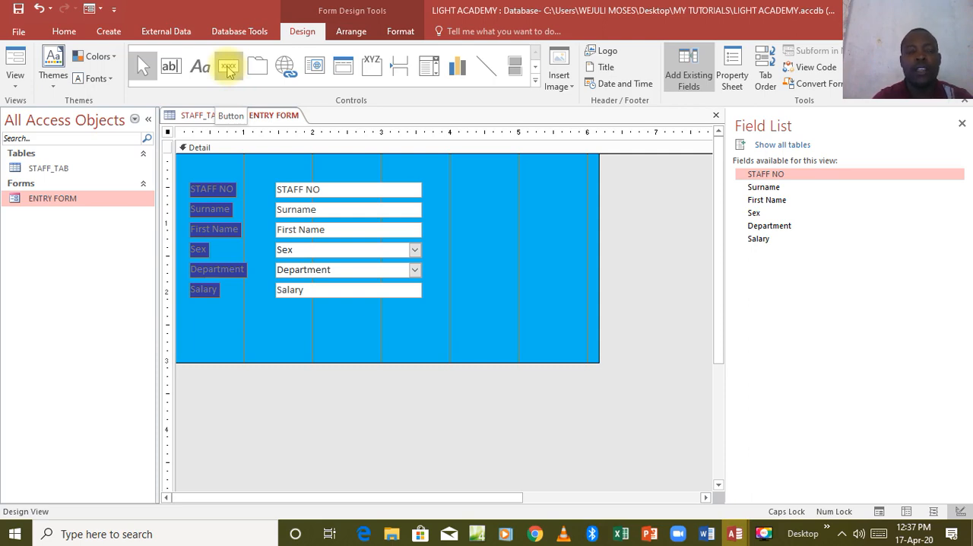
# Draw a command button below the Salary label and assign it the Record Navigation action Go To Previous Record
pyautogui.click(229, 70)
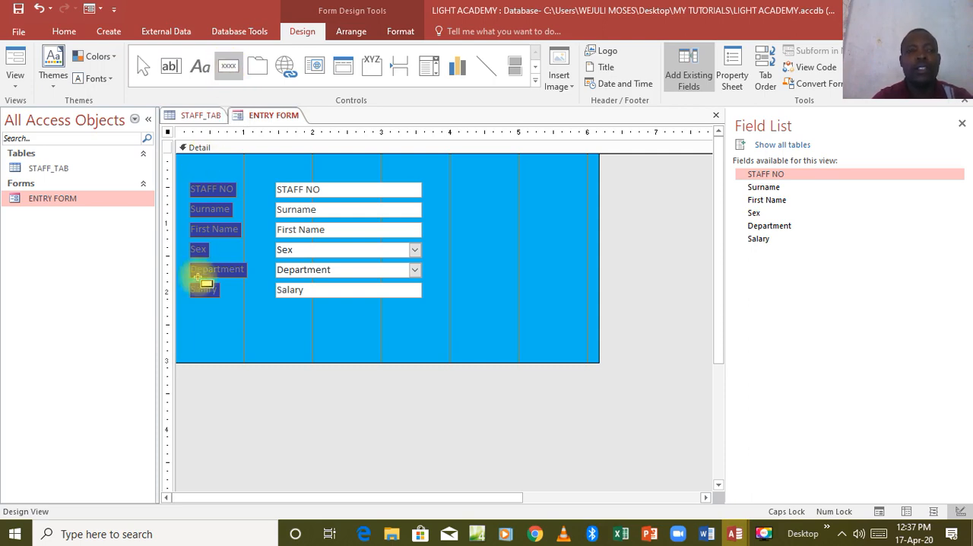
pyautogui.moveTo(186, 329); pyautogui.dragTo(285, 354)
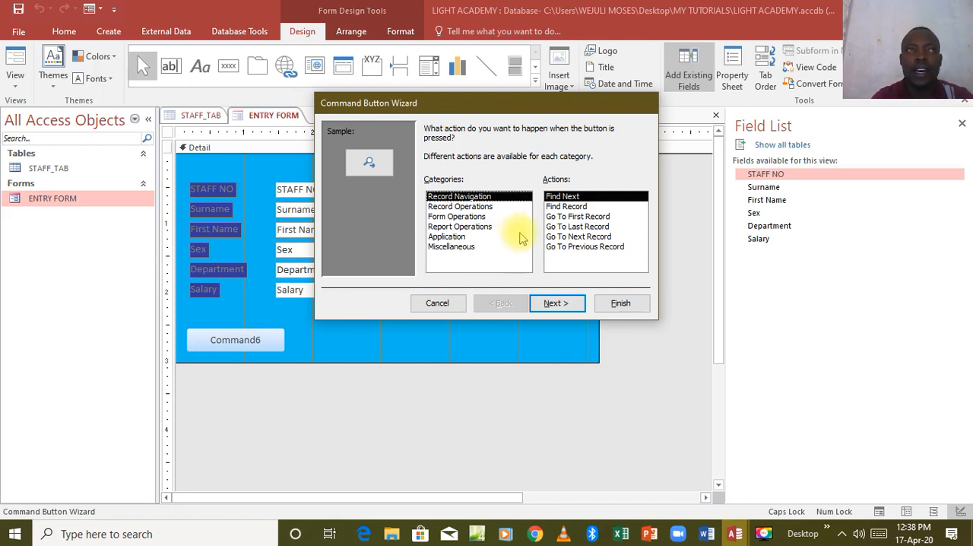
pyautogui.click(572, 248)
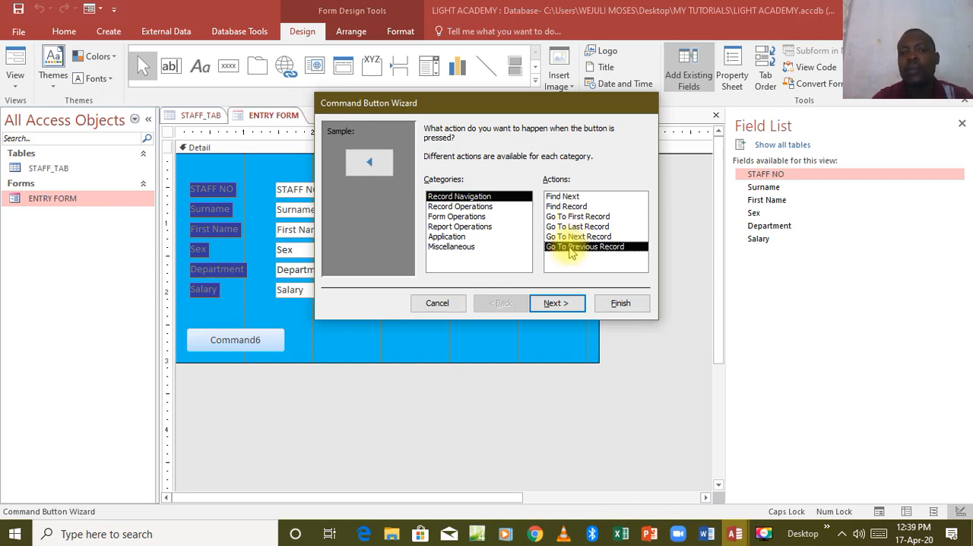
pyautogui.click(556, 303)
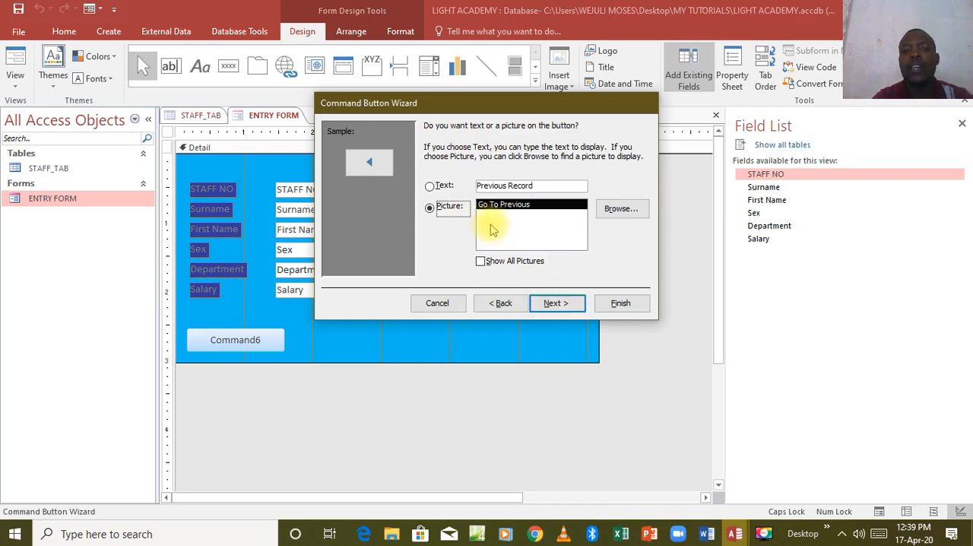
# Have the button display the text PREVIOUS instead of a picture, name it PREVIOUS and finish the wizard
pyautogui.click(431, 186)
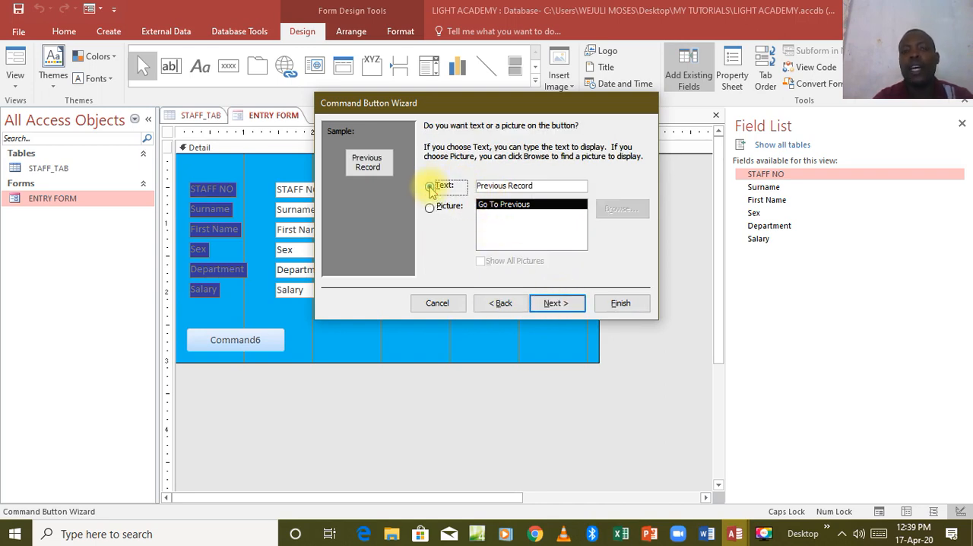
pyautogui.click(535, 186)
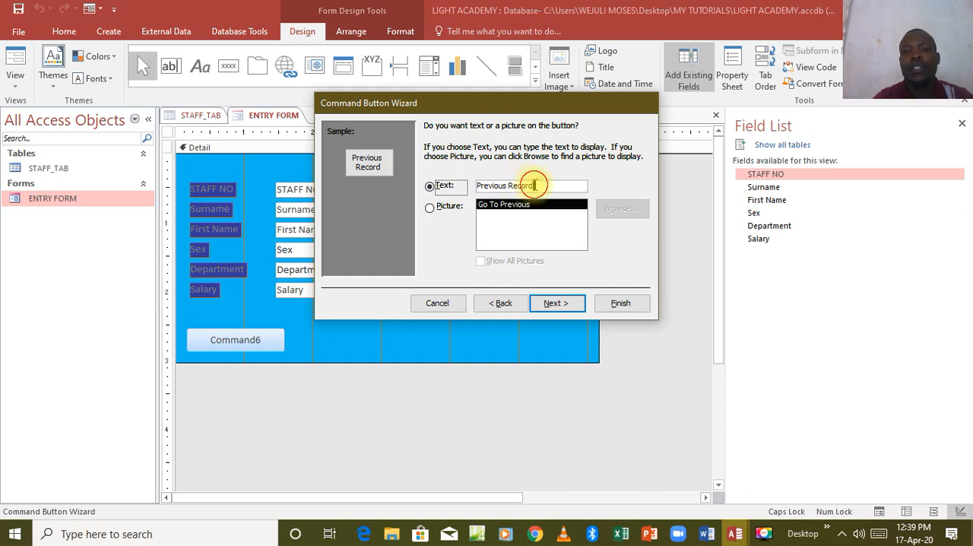
pyautogui.moveTo(535, 185); pyautogui.dragTo(476, 191)
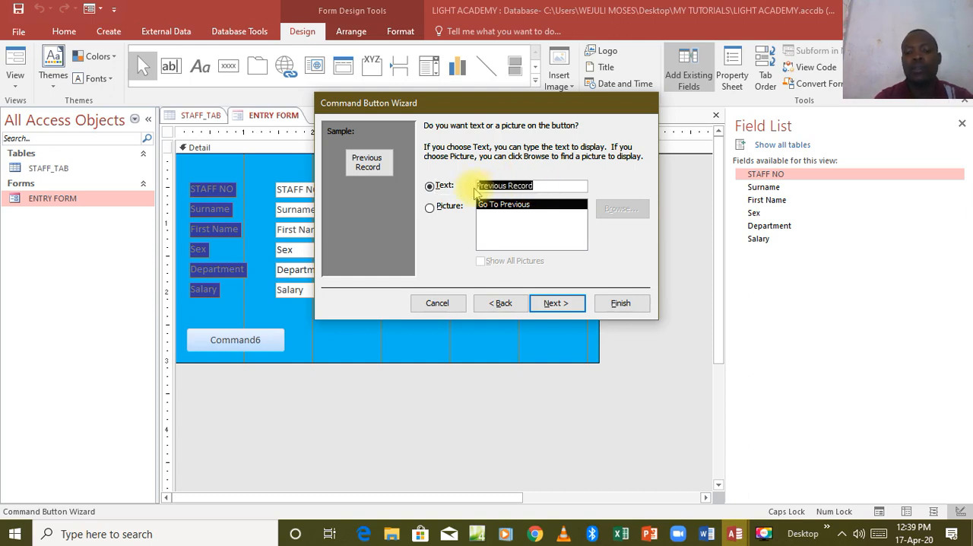
pyautogui.write('P')
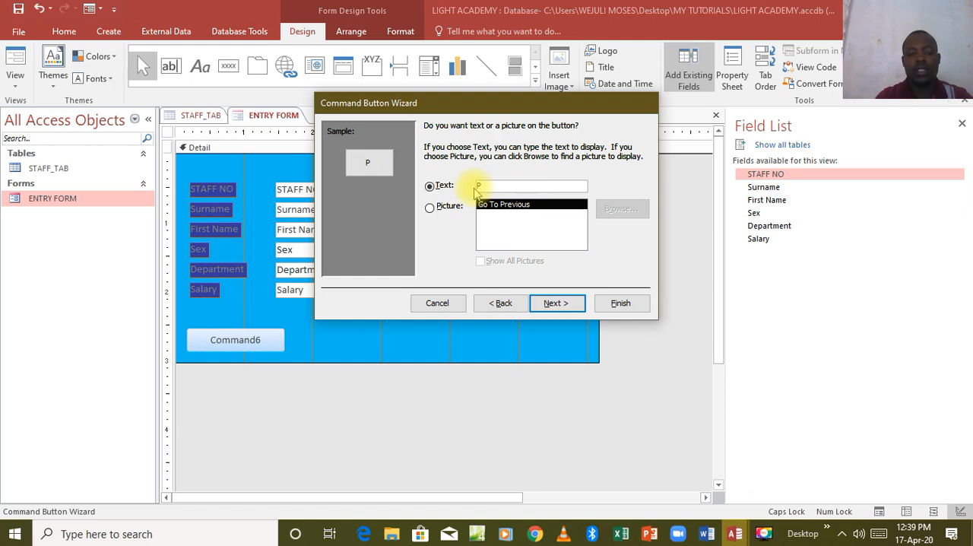
pyautogui.write('REVI')
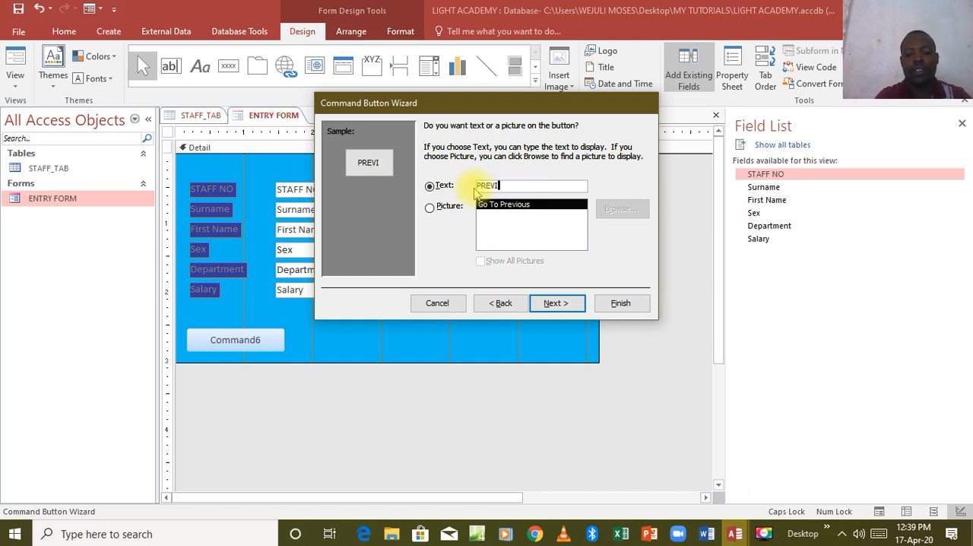
pyautogui.write('OUS')
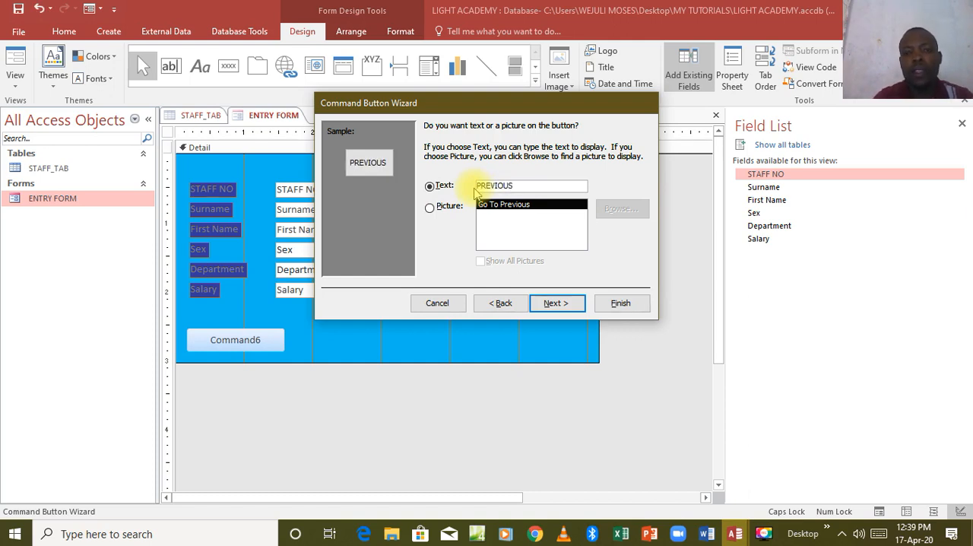
pyautogui.click(542, 303)
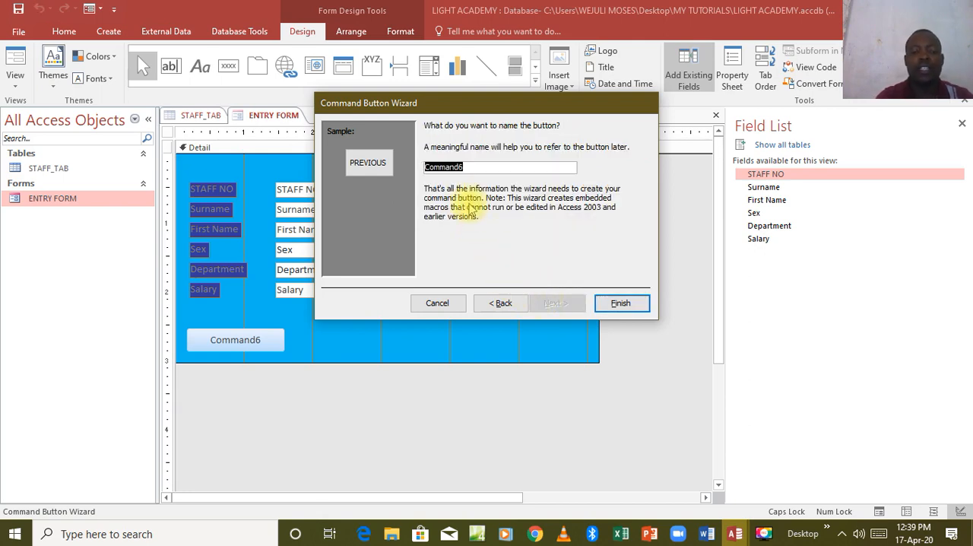
pyautogui.write('PREVIOUS')
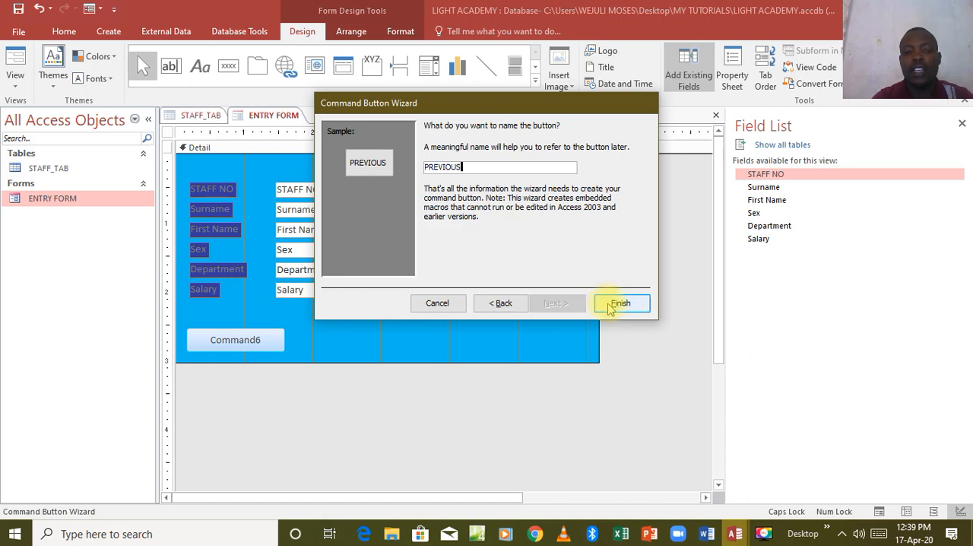
pyautogui.click(613, 304)
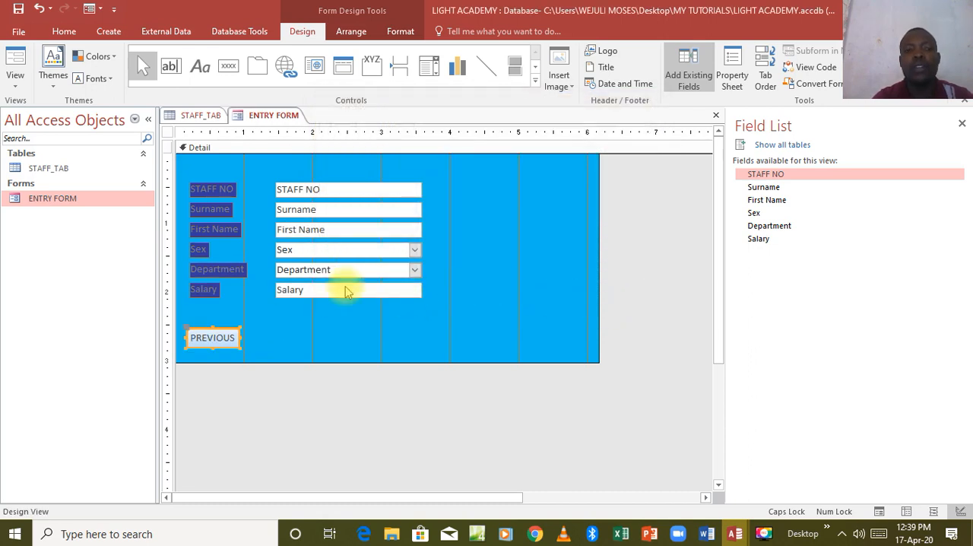
# Draw a second command button beside PREVIOUS and assign it the Record Navigation action Go To Next Record
pyautogui.click(229, 65)
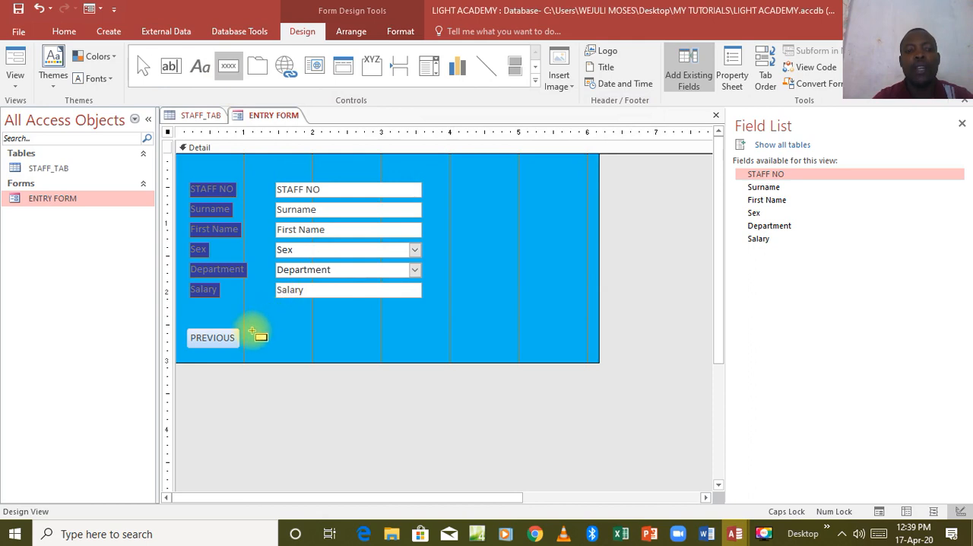
pyautogui.moveTo(250, 333); pyautogui.dragTo(304, 348)
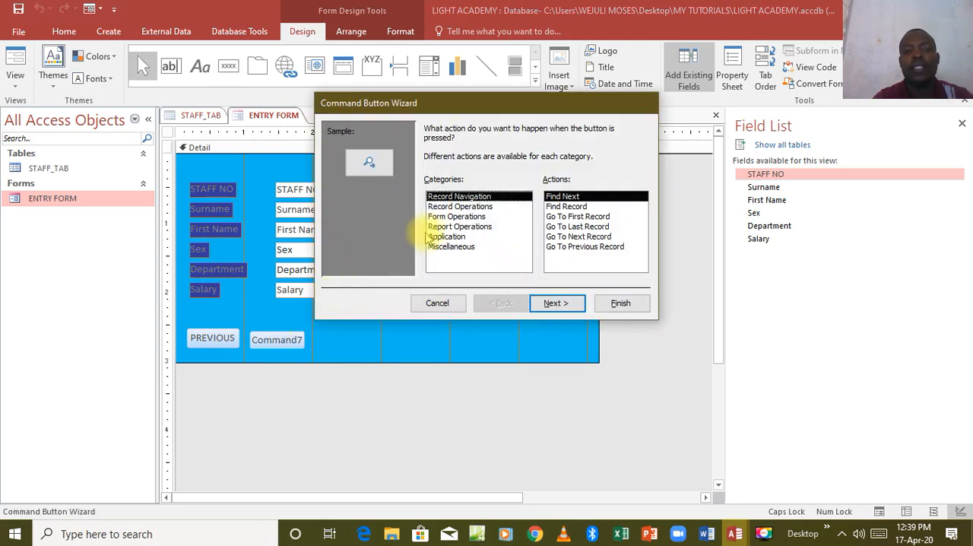
pyautogui.click(456, 206)
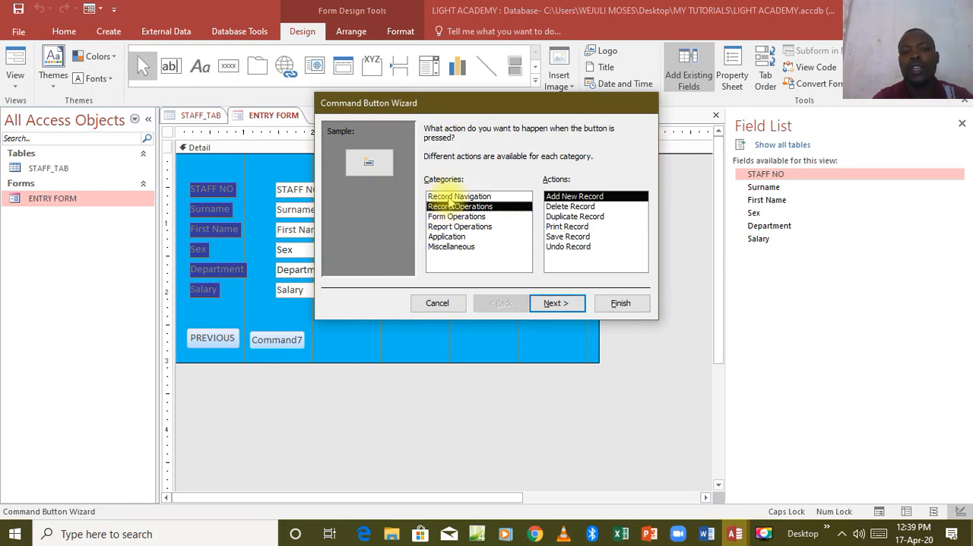
pyautogui.click(456, 197)
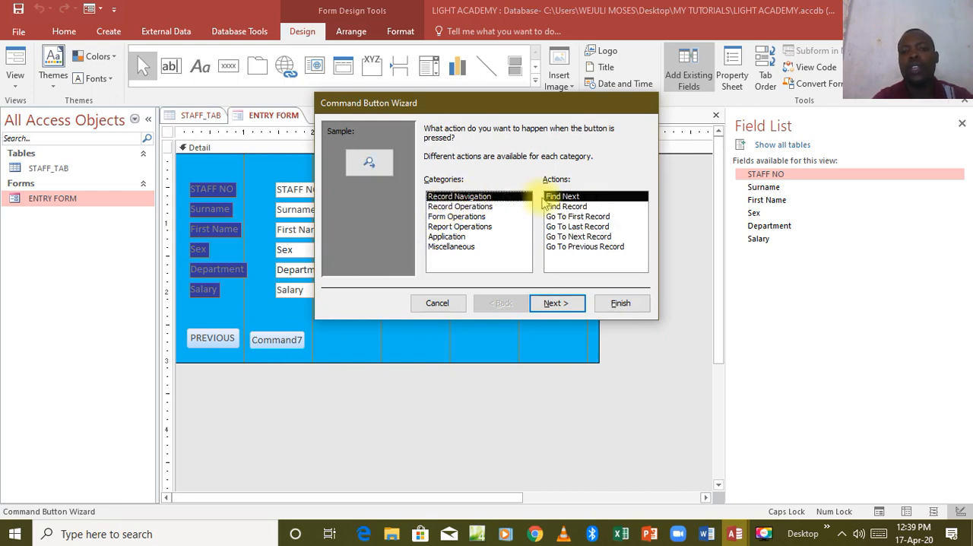
pyautogui.click(571, 237)
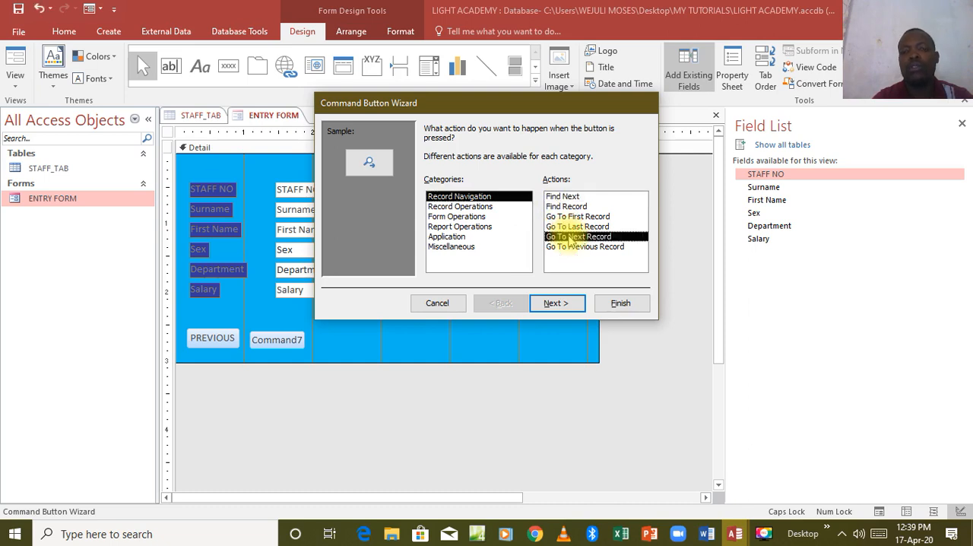
pyautogui.click(558, 302)
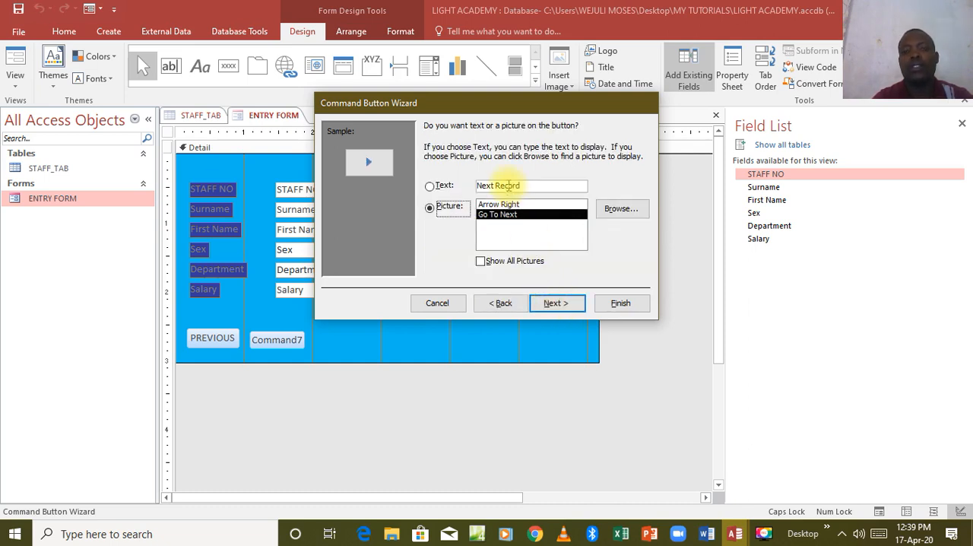
# Have the second button display the text NEXT instead of a picture, give it the same name and finish the wizard
pyautogui.click(434, 186)
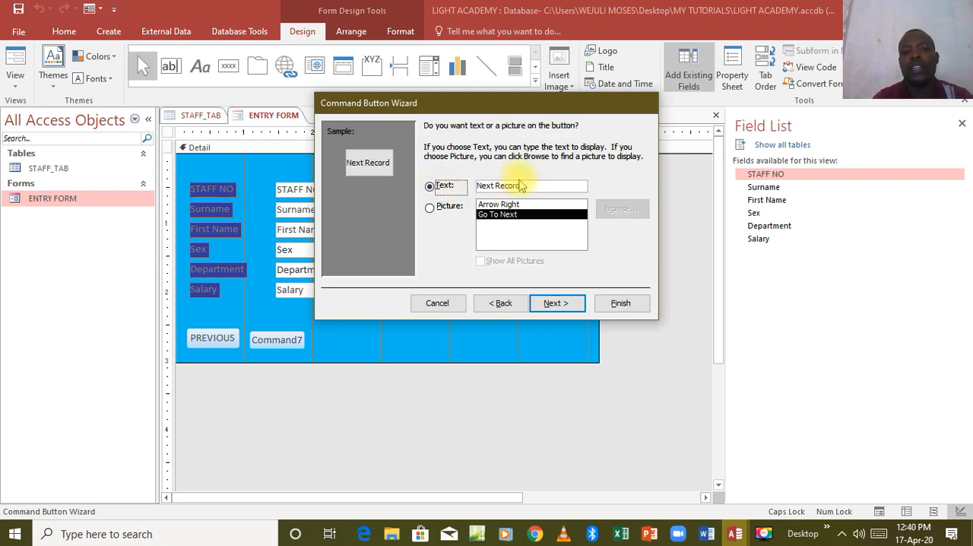
pyautogui.moveTo(523, 182); pyautogui.dragTo(478, 185)
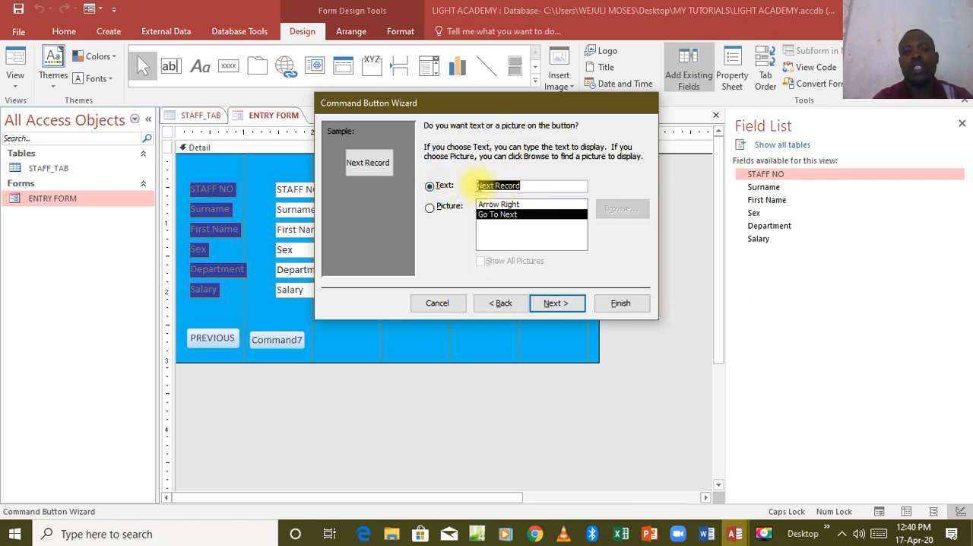
pyautogui.write('NEXT')
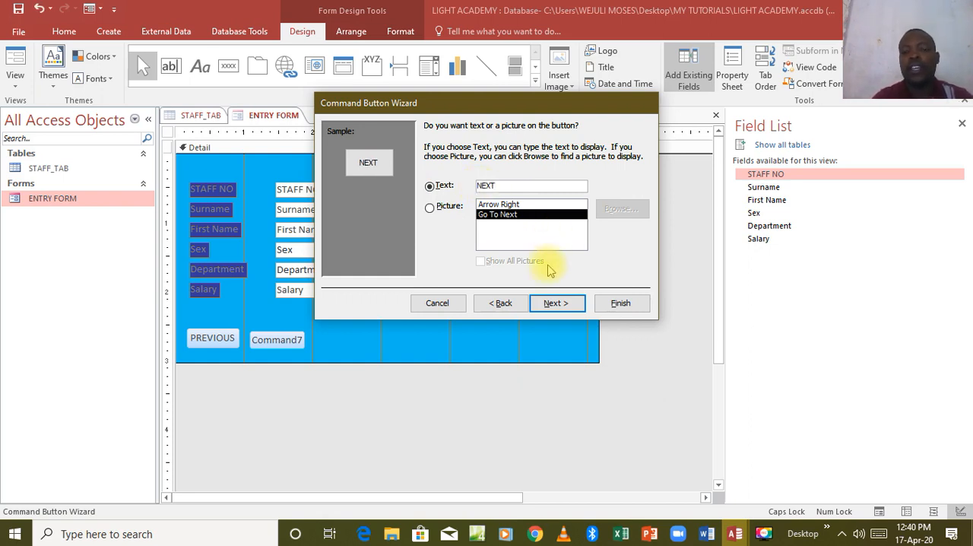
pyautogui.click(555, 303)
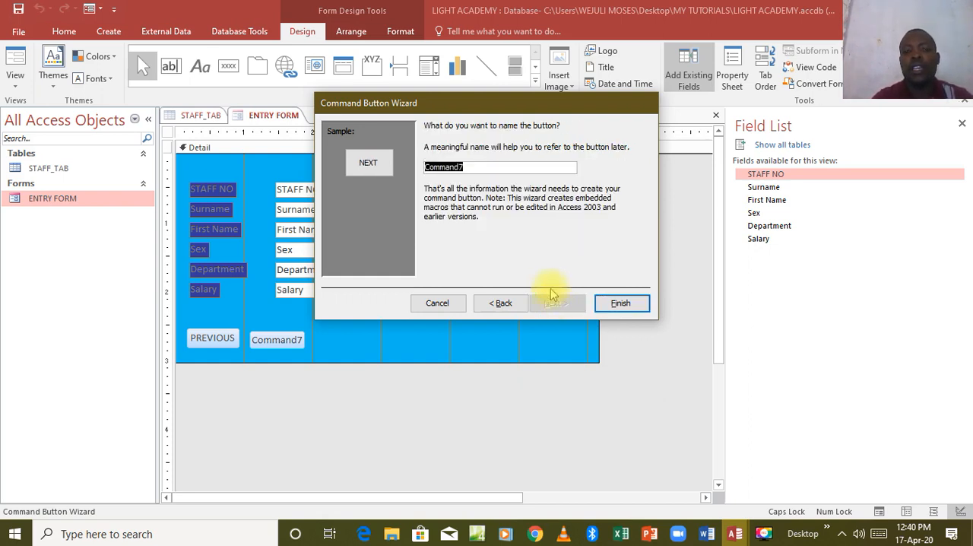
pyautogui.write('NEXT')
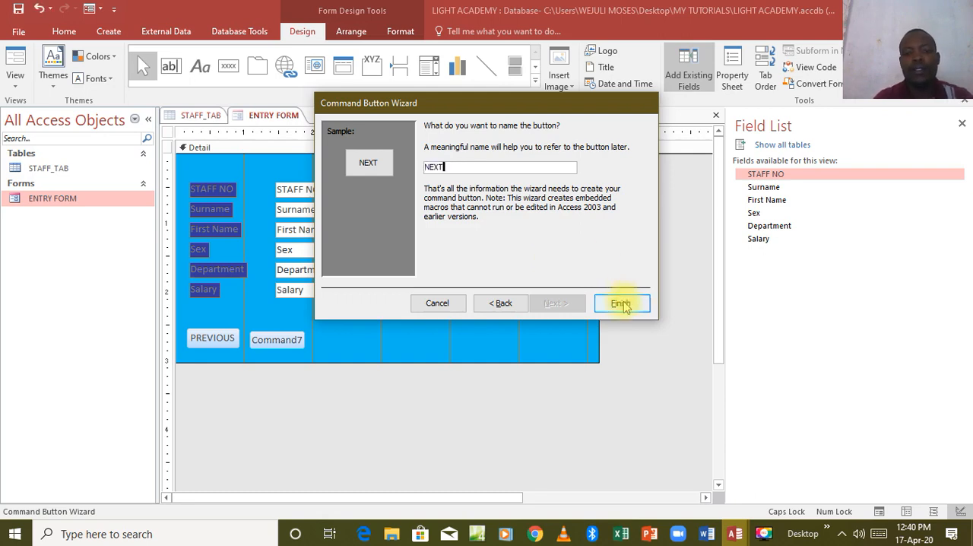
pyautogui.click(622, 304)
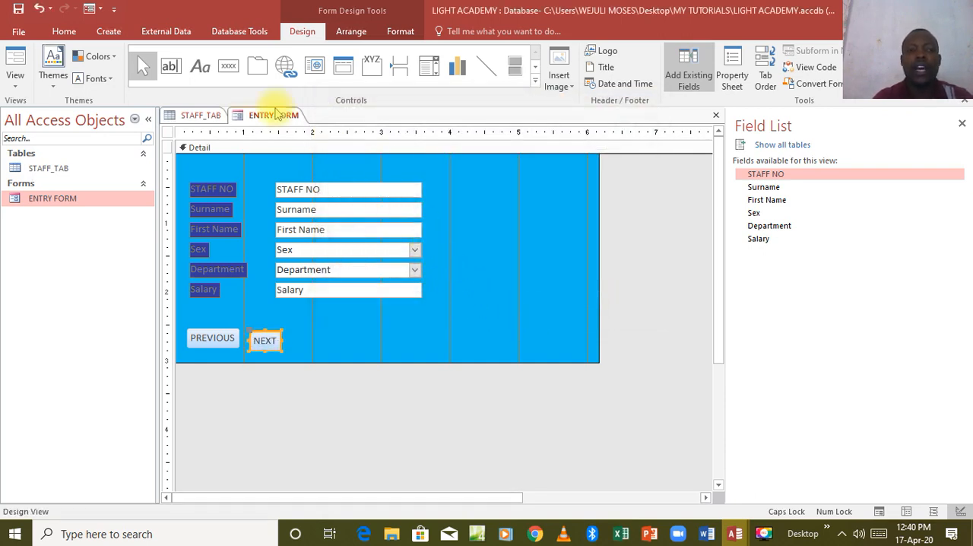
# Draw a third command button beside NEXT and assign it the Record Operations action Add New Record
pyautogui.click(238, 71)
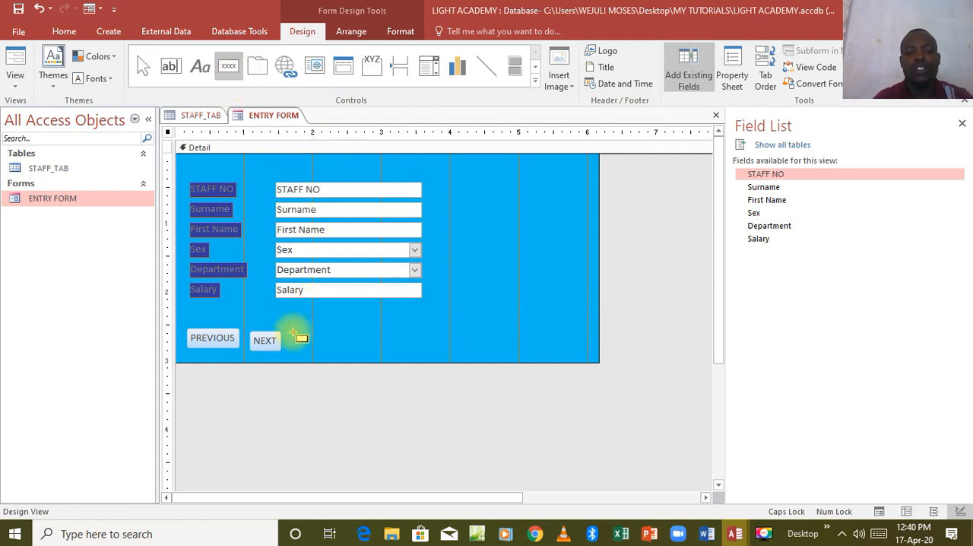
pyautogui.moveTo(293, 329); pyautogui.dragTo(346, 349)
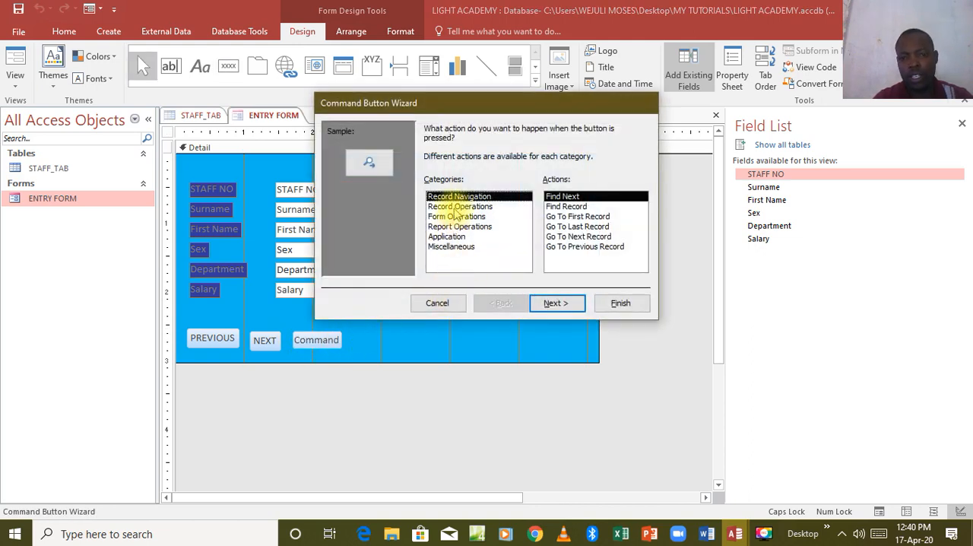
pyautogui.click(456, 206)
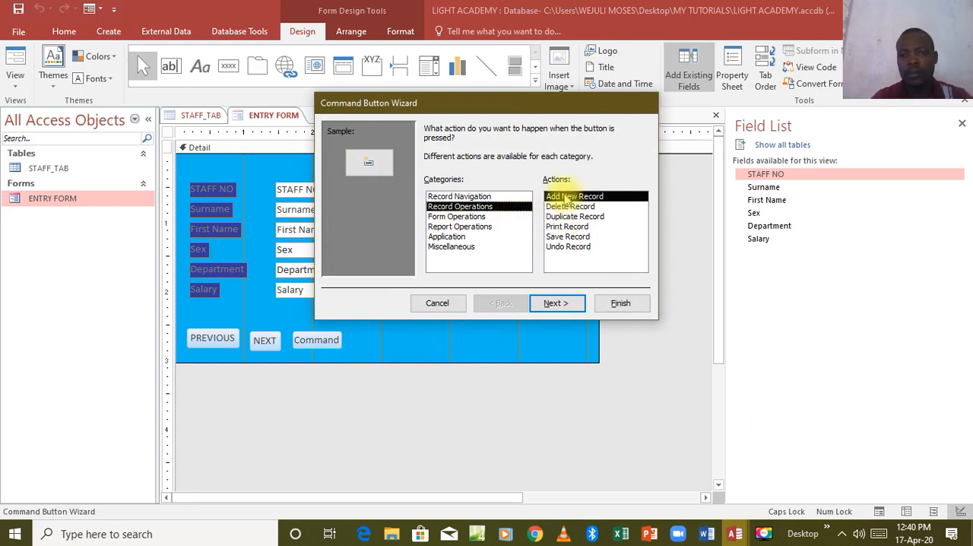
pyautogui.click(556, 304)
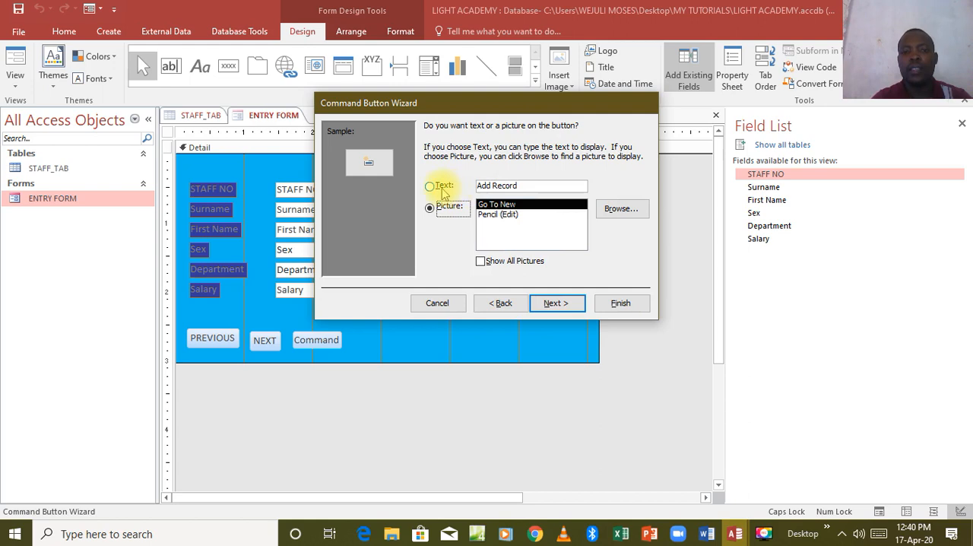
# Have the third button display the text NEW instead of a picture, name it NEW and finish the wizard
pyautogui.click(430, 187)
pyautogui.moveTo(521, 187); pyautogui.dragTo(469, 194)
pyautogui.write('NEW')
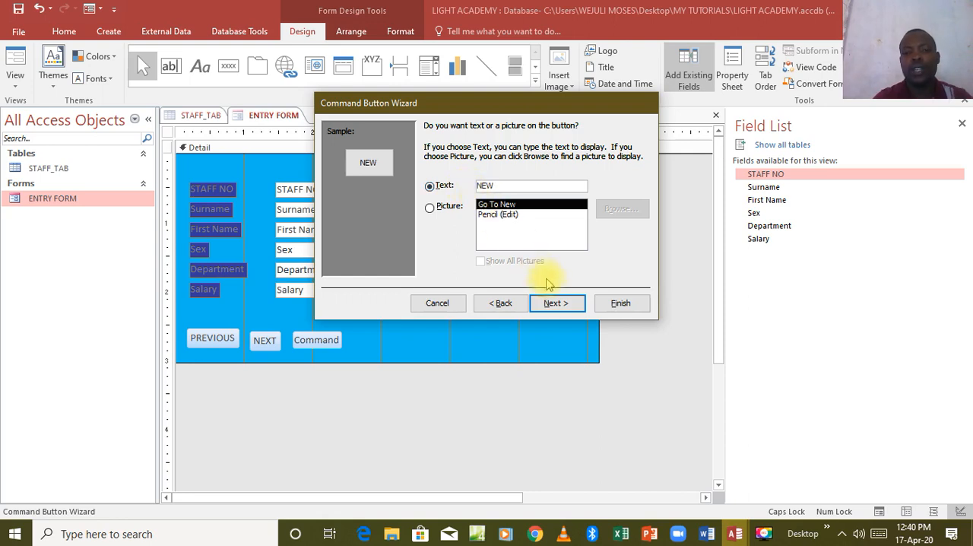
pyautogui.click(554, 304)
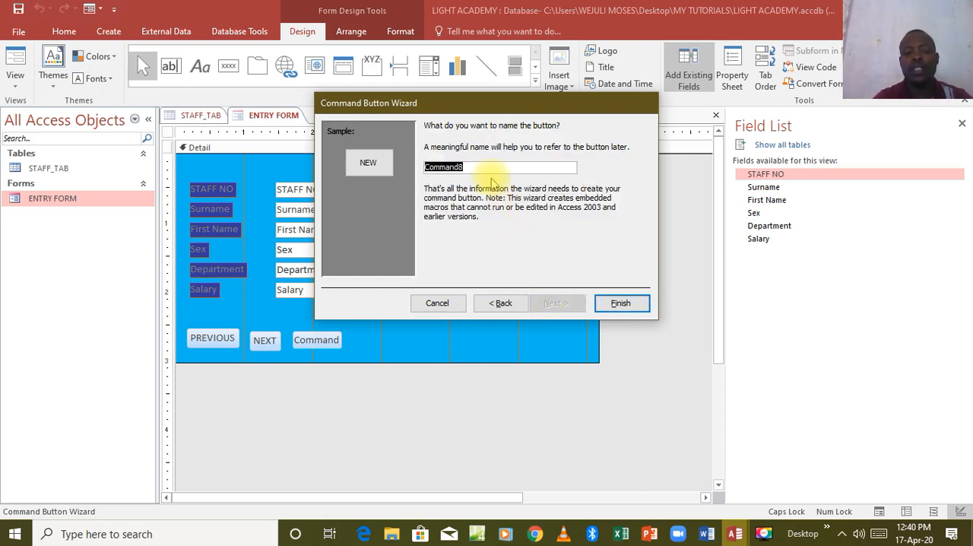
pyautogui.write('NEW')
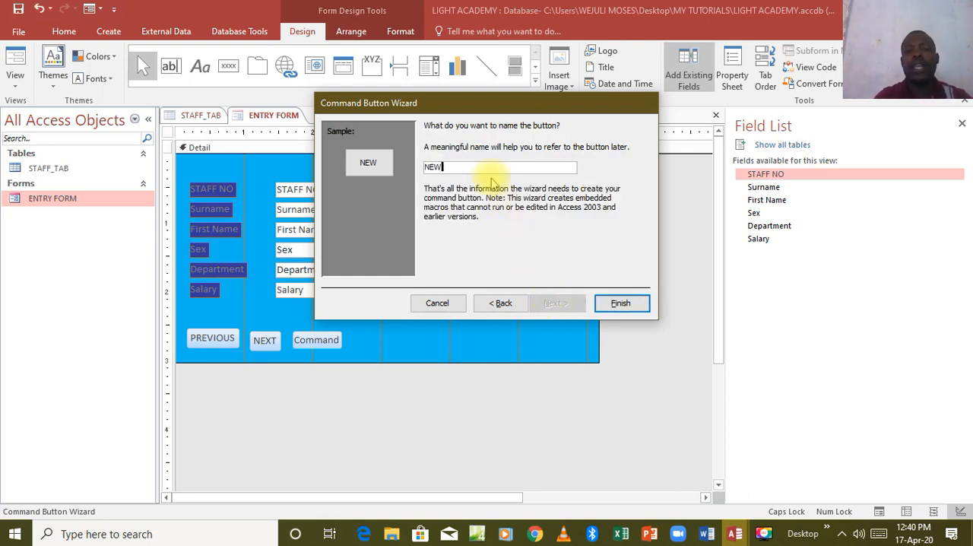
pyautogui.click(619, 303)
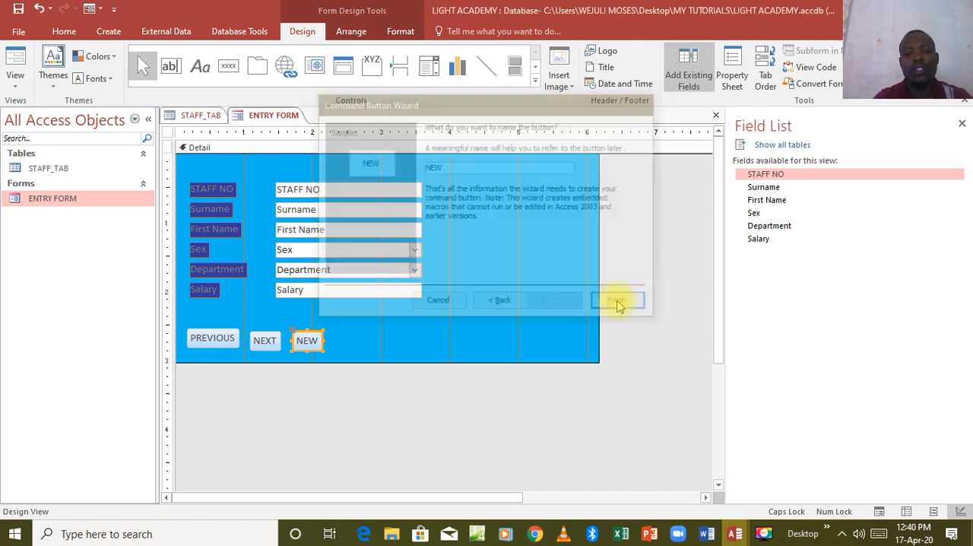
# Draw a fourth command button beside NEW and assign it the Form Operations action Close Form
pyautogui.click(228, 65)
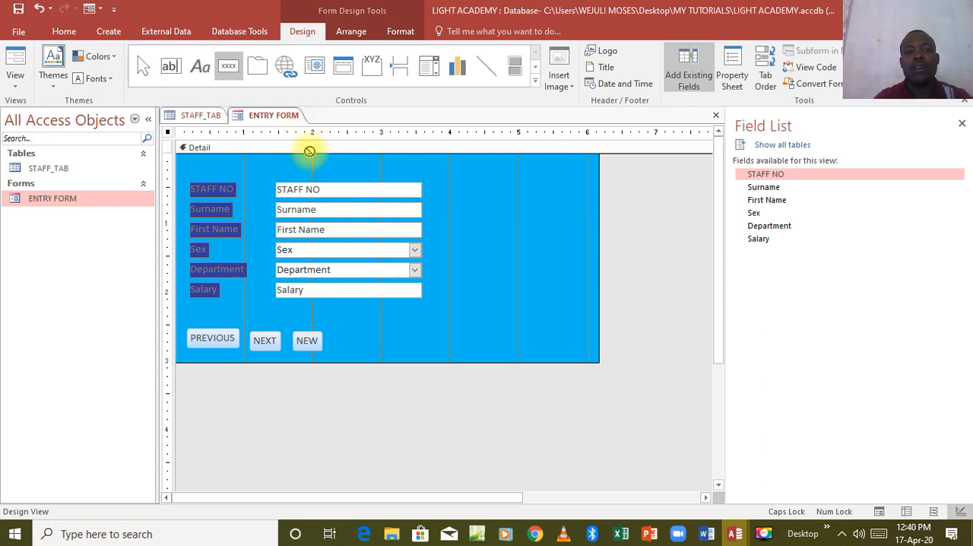
pyautogui.moveTo(340, 333); pyautogui.dragTo(389, 348)
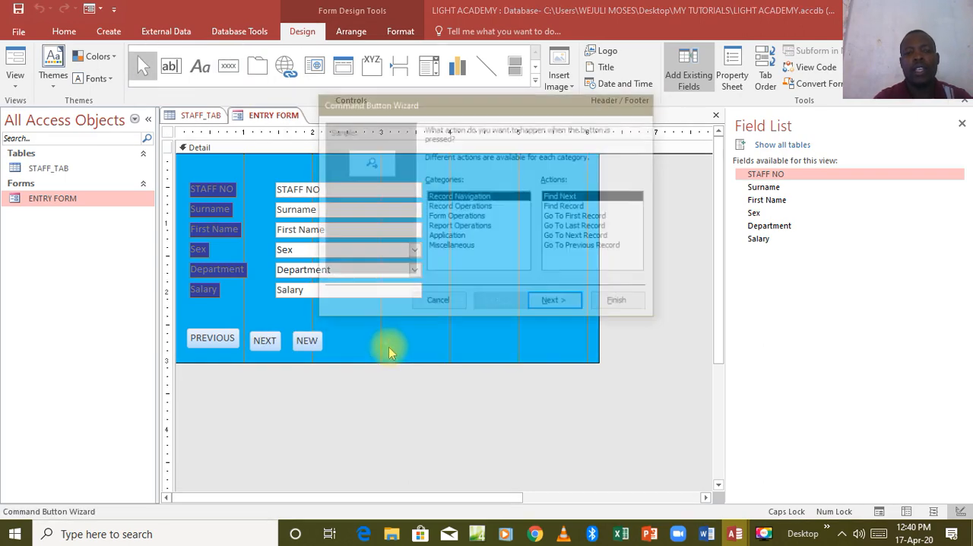
pyautogui.click(454, 217)
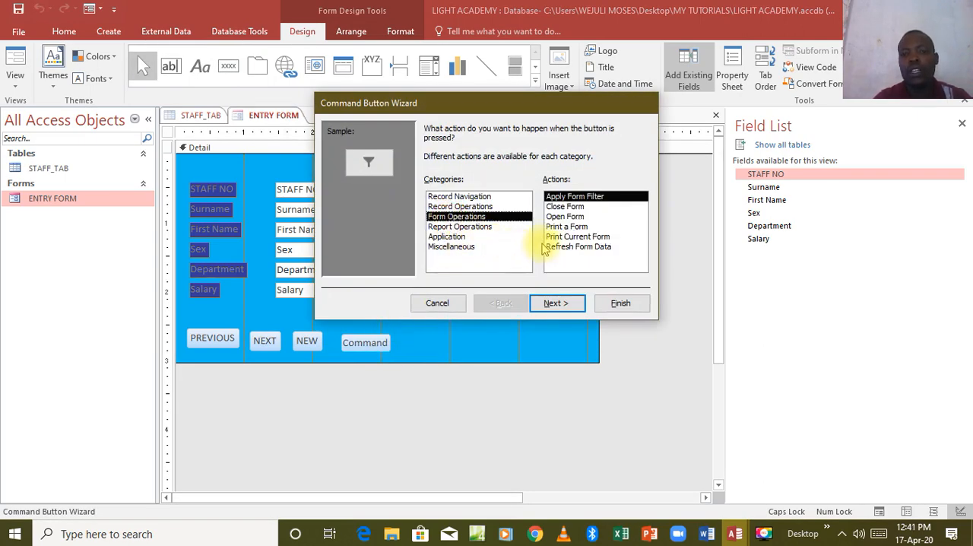
pyautogui.click(564, 208)
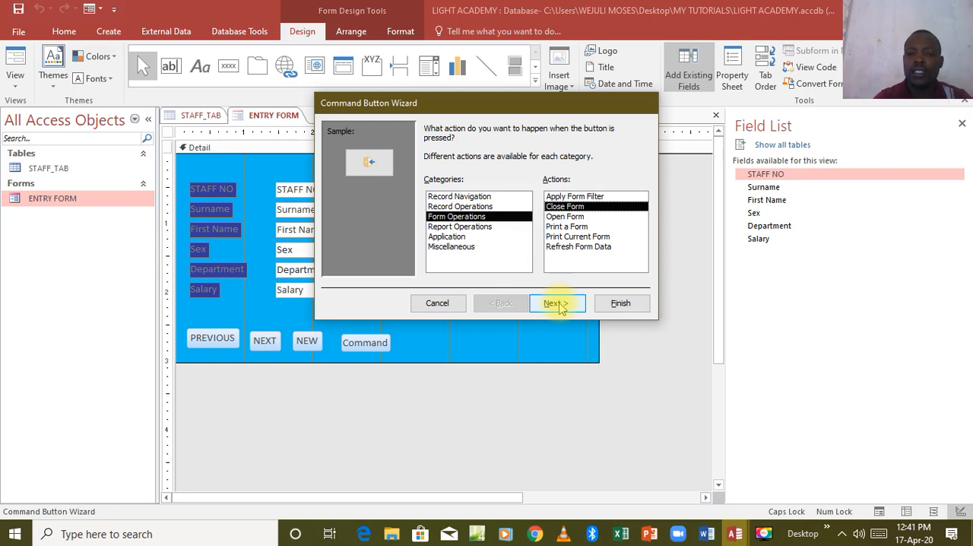
pyautogui.click(556, 304)
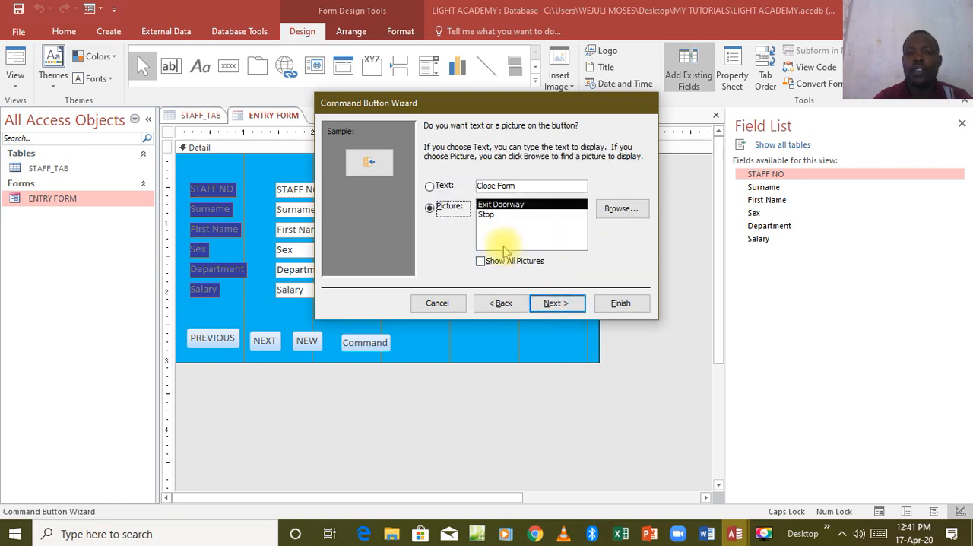
# Give the fourth button the display text and name CLOSE, finish the wizard and line it up with the NEW button
pyautogui.click(445, 190)
pyautogui.click(523, 186)
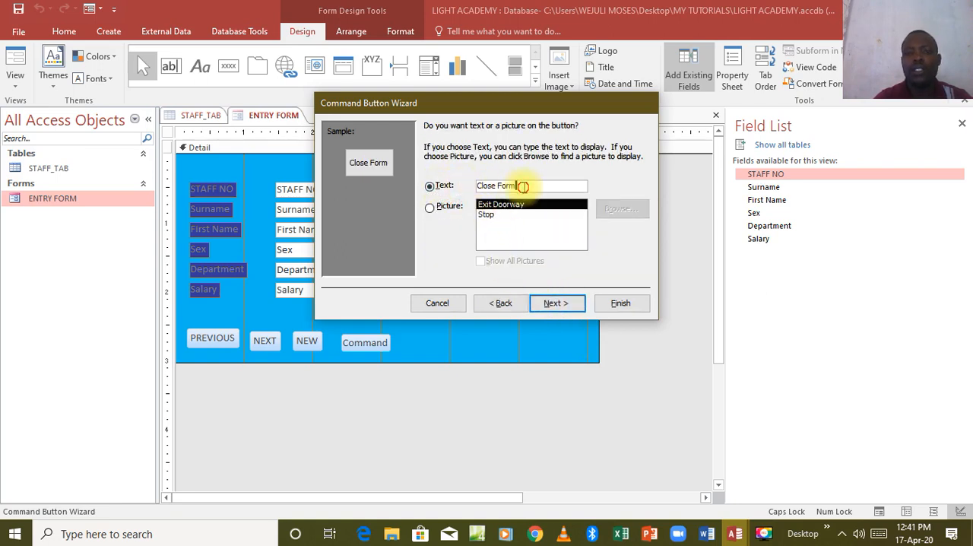
pyautogui.press('BackSpace')
pyautogui.press('BackSpace')
pyautogui.press('BackSpace')
pyautogui.press('BackSpace')
pyautogui.press('BackSpace')
pyautogui.press('BackSpace')
pyautogui.press('BackSpace')
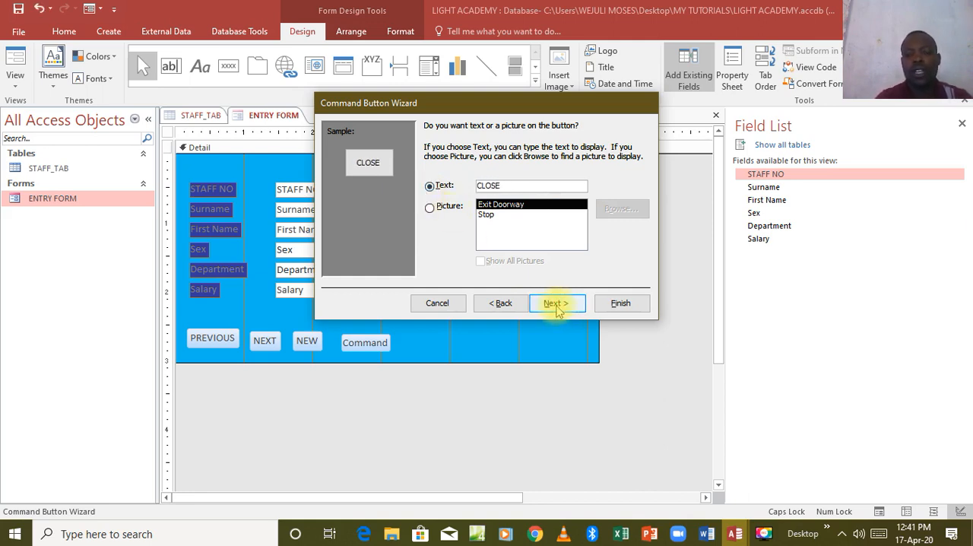
pyautogui.click(556, 304)
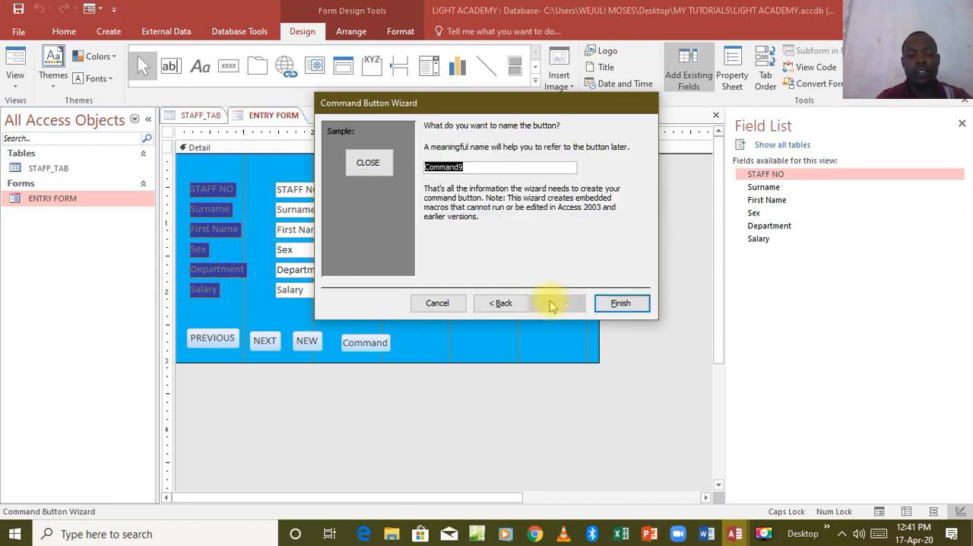
pyautogui.write('CLOSE')
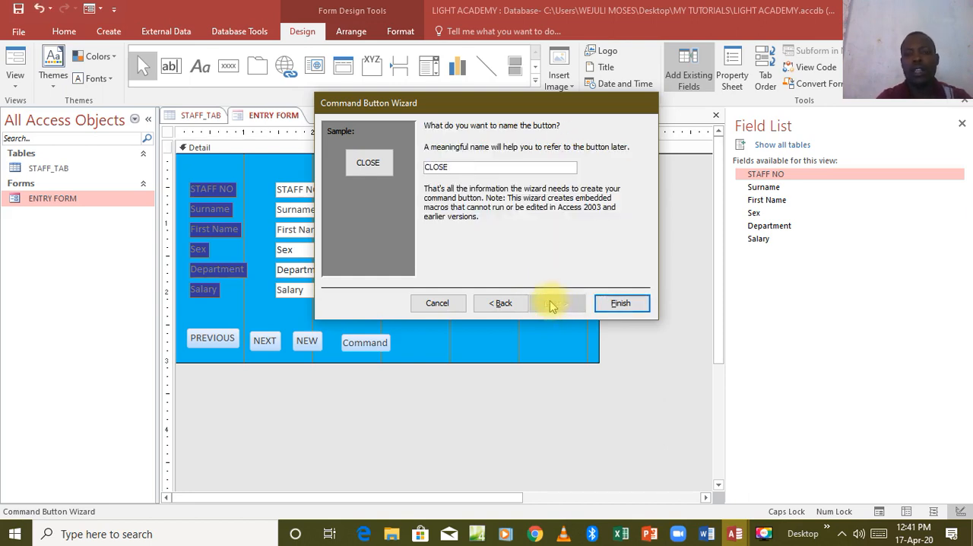
pyautogui.click(620, 303)
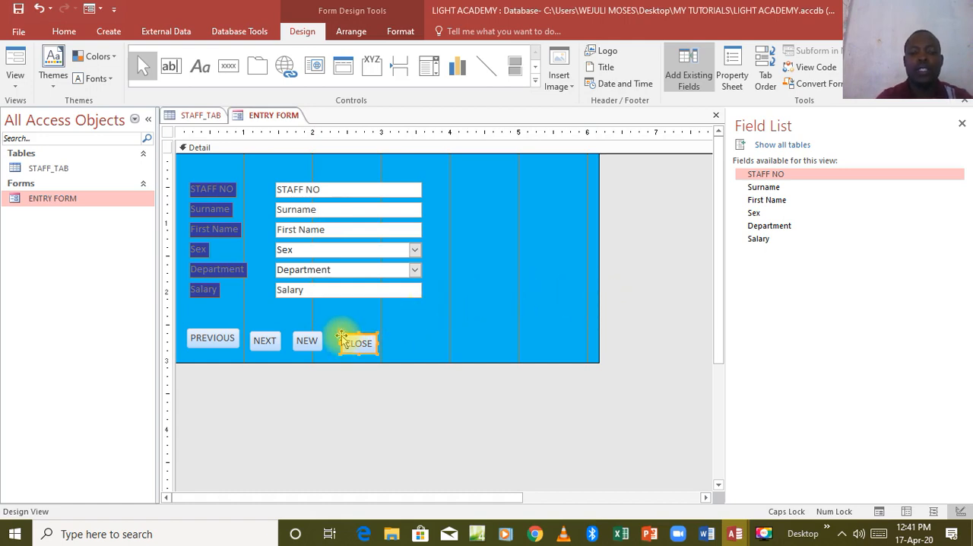
pyautogui.moveTo(341, 337); pyautogui.dragTo(343, 339)
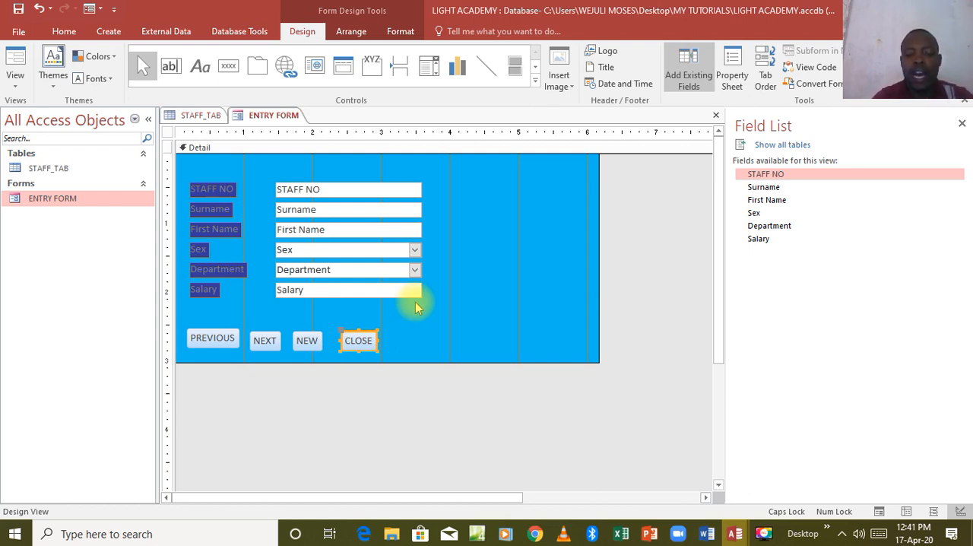
# Show the Property Sheet for the whole form and set its Pop Up property to Yes
pyautogui.click(727, 77)
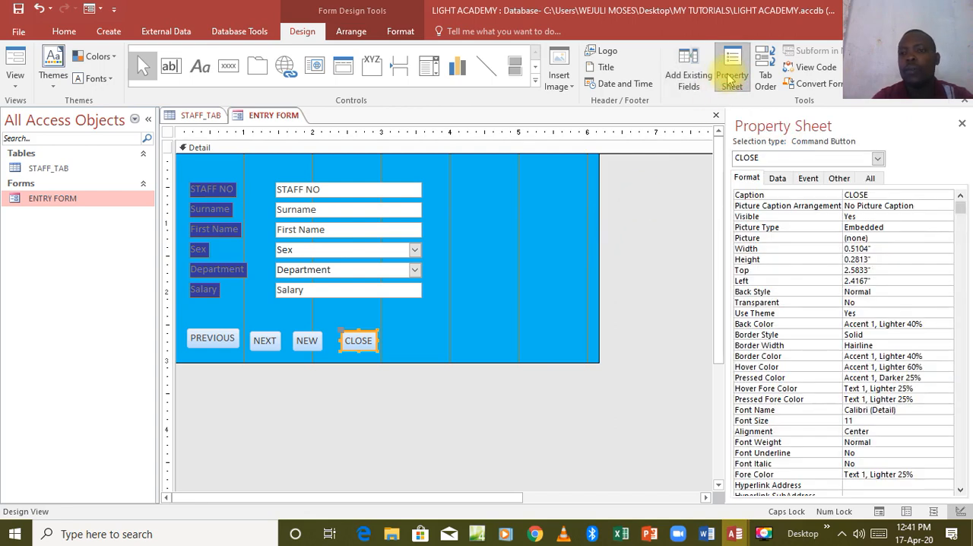
pyautogui.click(500, 245)
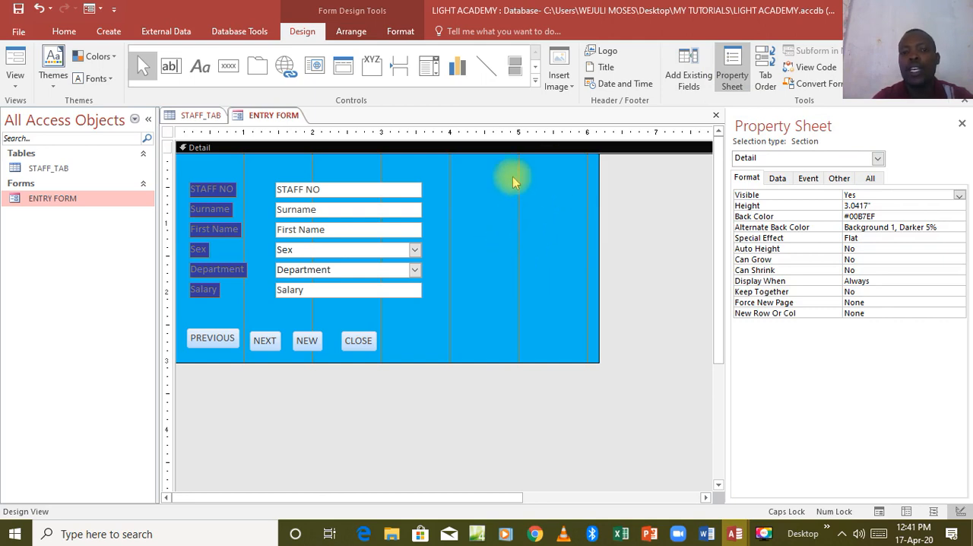
pyautogui.click(356, 341)
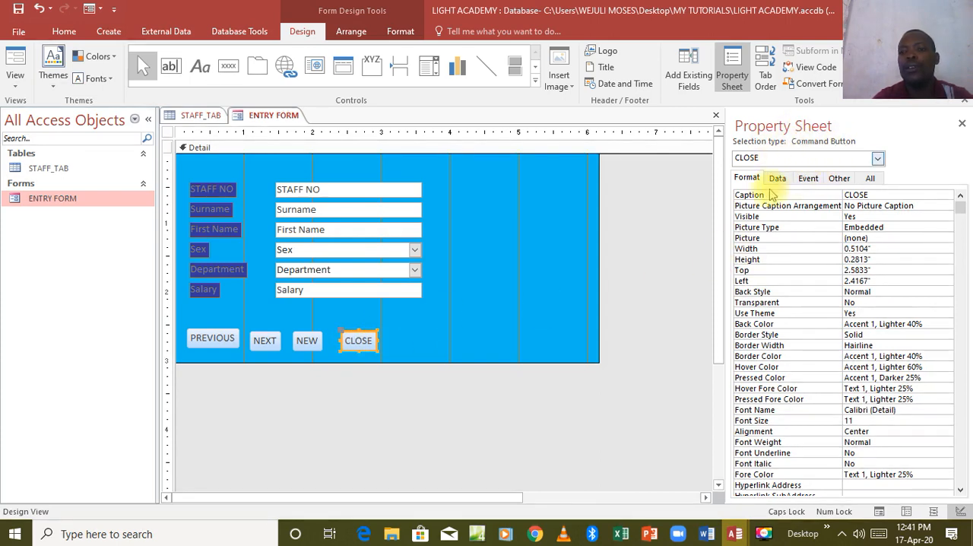
pyautogui.click(473, 327)
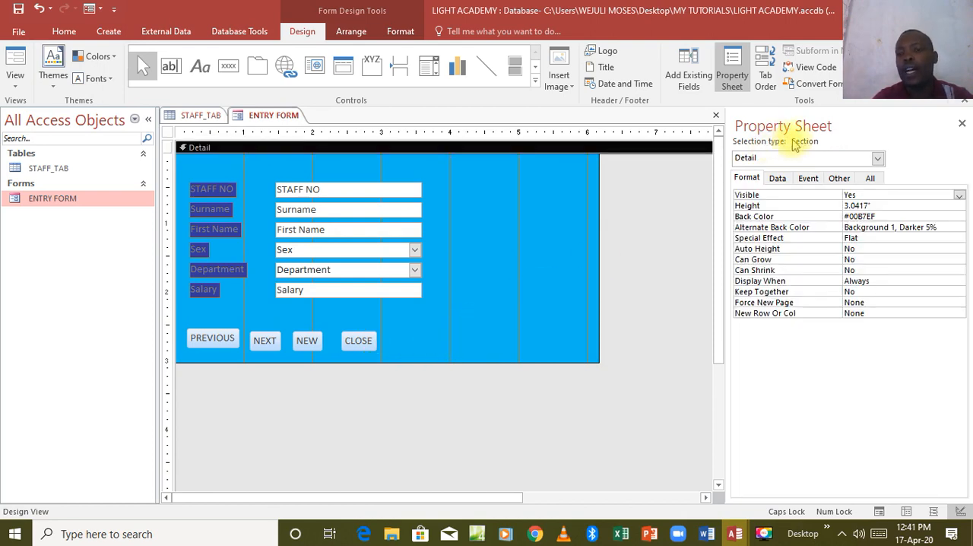
pyautogui.click(871, 179)
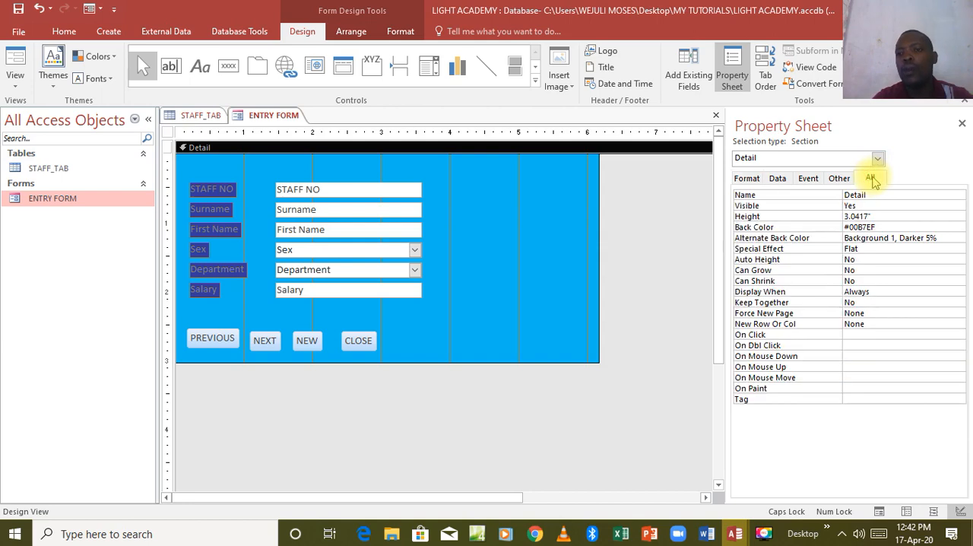
pyautogui.click(878, 159)
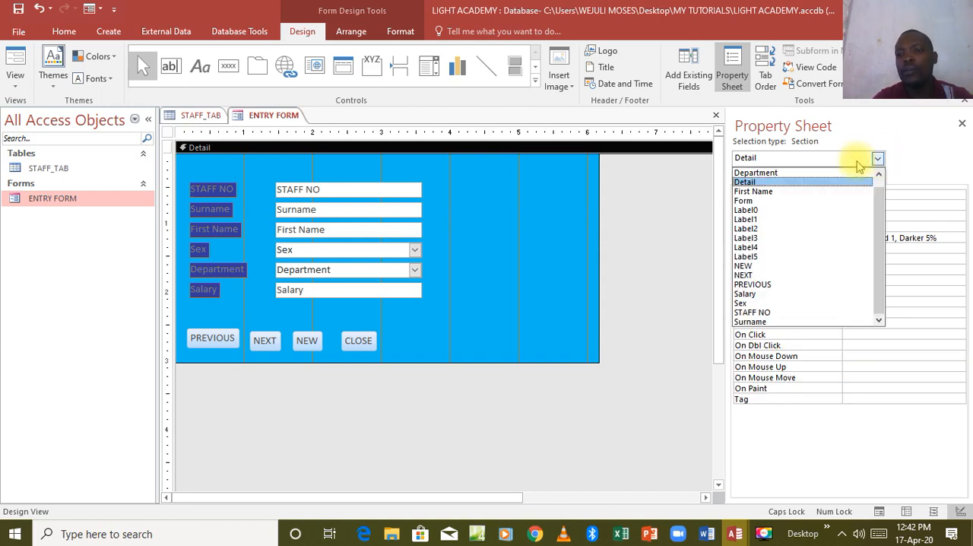
pyautogui.click(791, 202)
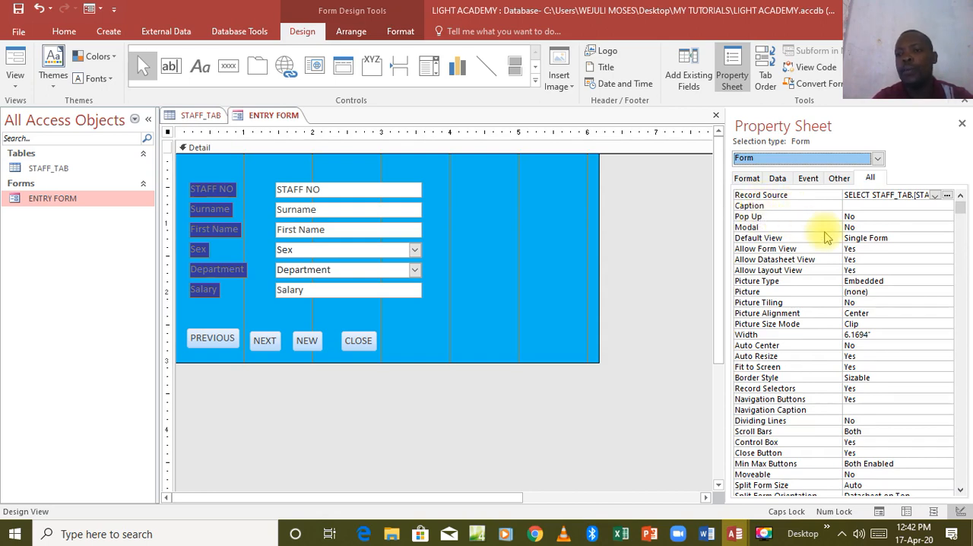
pyautogui.click(881, 216)
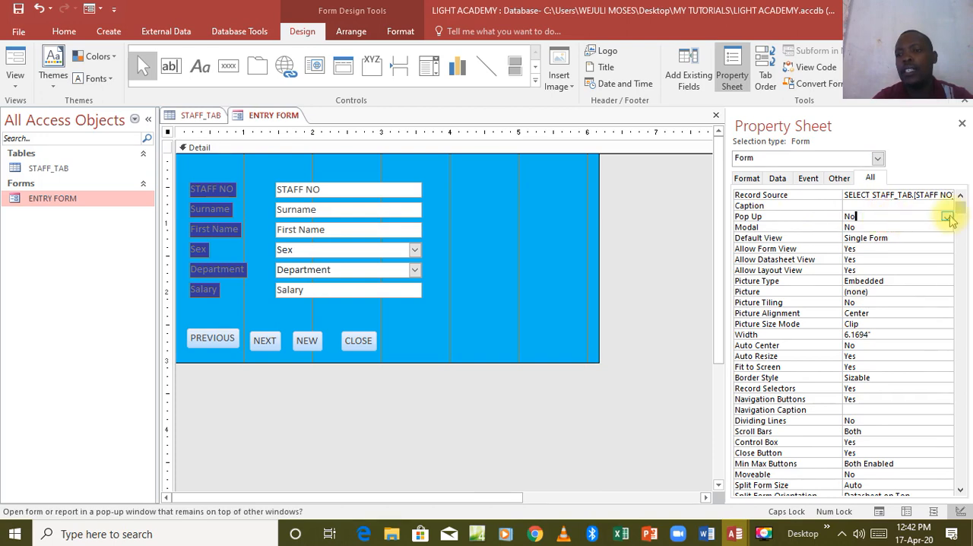
pyautogui.click(949, 217)
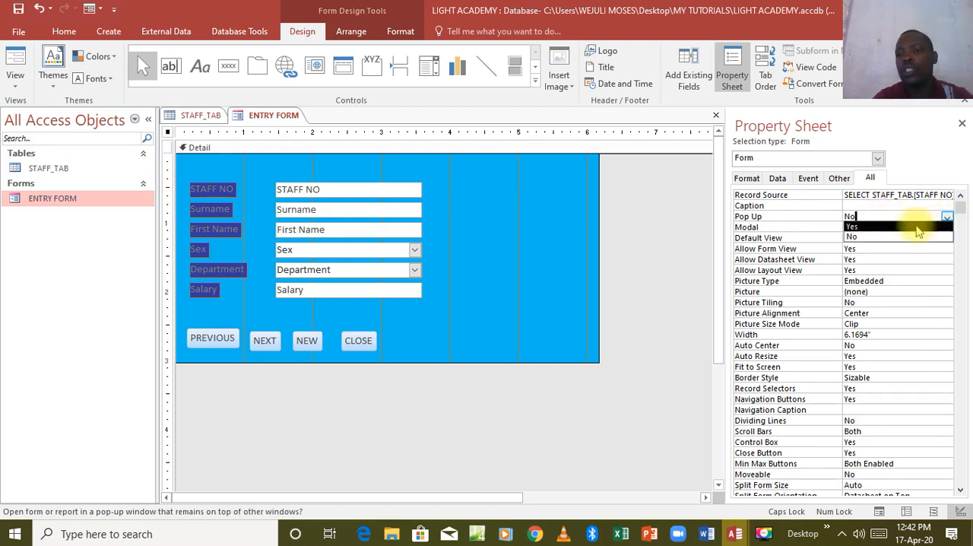
pyautogui.click(917, 226)
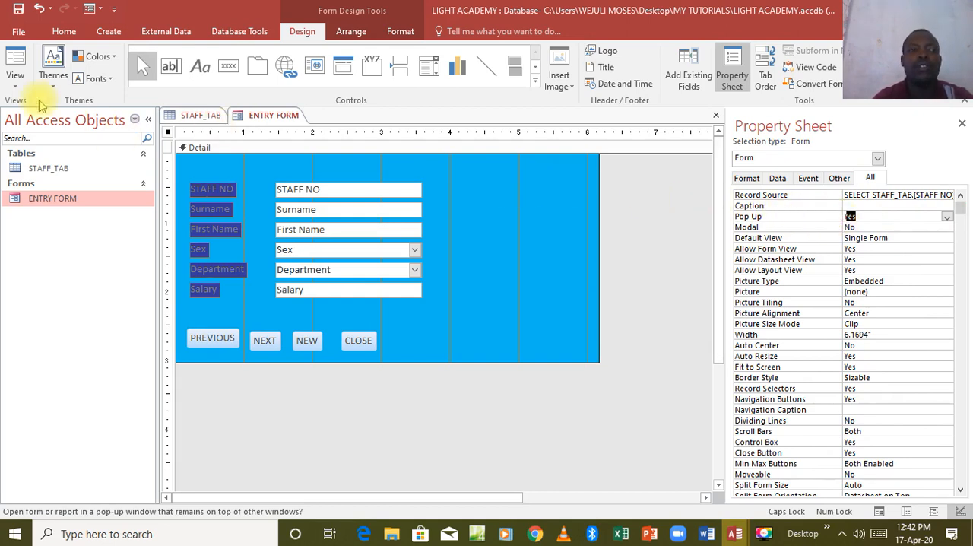
# Display ENTRY FORM in Form View and test the NEXT and PREVIOUS buttons by stepping three records forward and one back
pyautogui.click(15, 61)
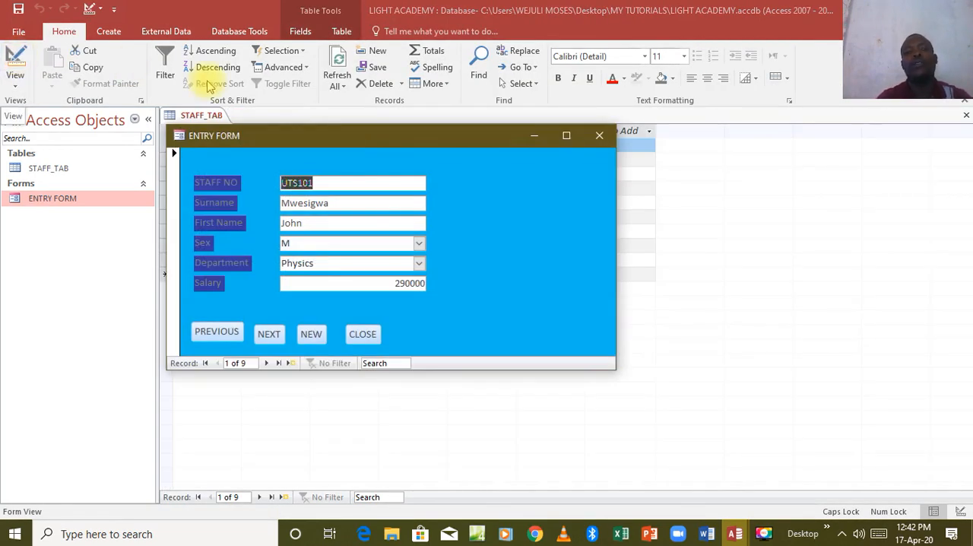
pyautogui.moveTo(381, 135)
pyautogui.mouseDown()
pyautogui.moveTo(464, 182)
pyautogui.moveTo(431, 176)
pyautogui.moveTo(430, 136)
pyautogui.moveTo(414, 155)
pyautogui.moveTo(464, 220)
pyautogui.moveTo(427, 170)
pyautogui.moveTo(414, 191)
pyautogui.moveTo(394, 145)
pyautogui.mouseUp()
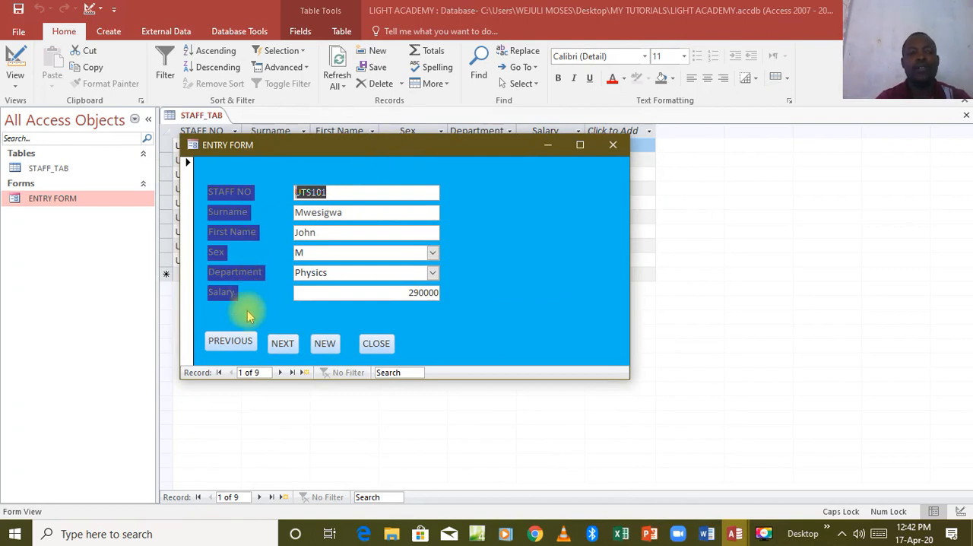
pyautogui.click(283, 346)
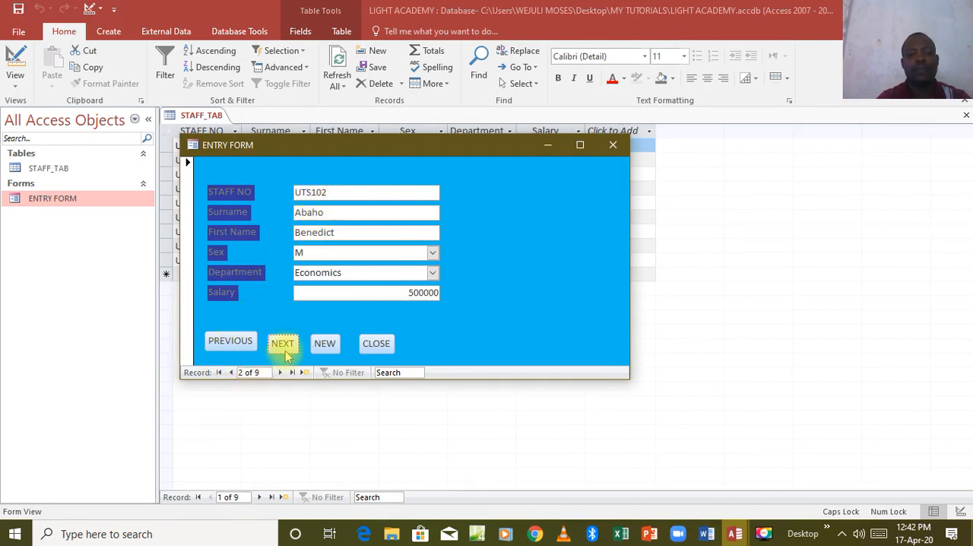
pyautogui.click(285, 348)
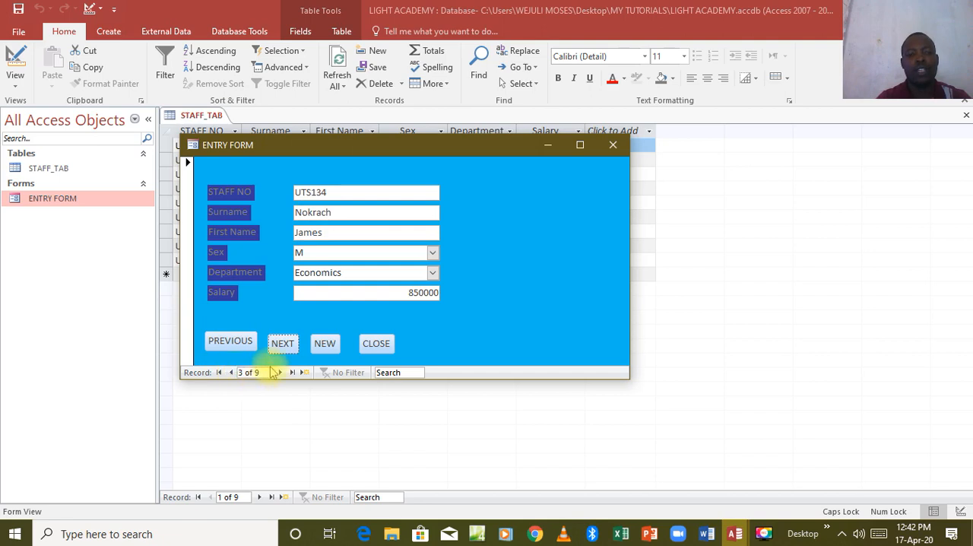
pyautogui.click(280, 354)
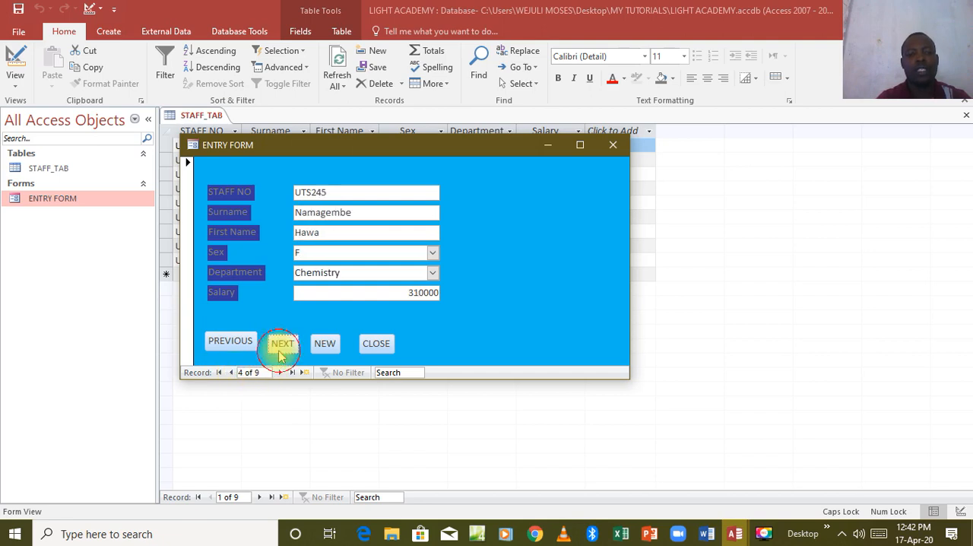
pyautogui.click(238, 347)
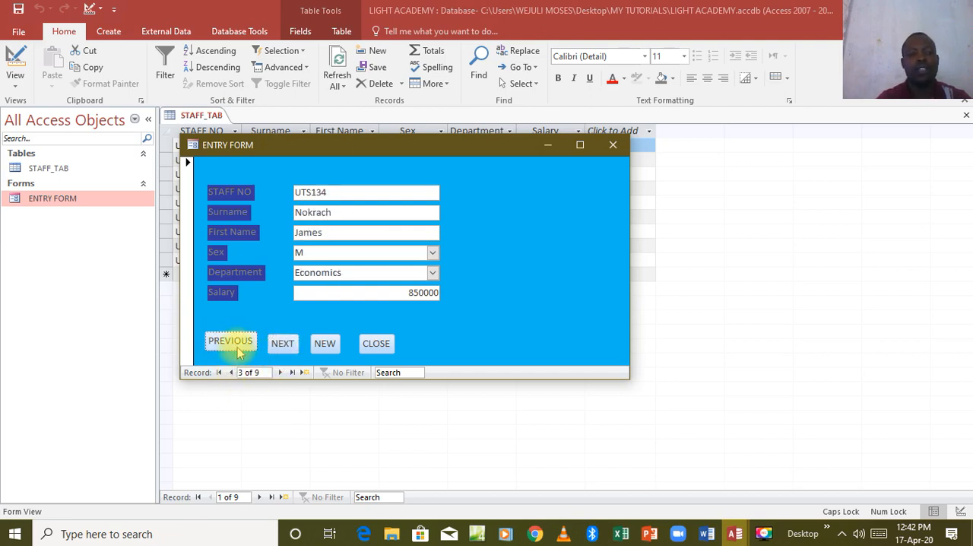
# Test the PREVIOUS, NEW and CLOSE buttons of ENTRY FORM once each, saving the form's design changes on closing
pyautogui.click(237, 346)
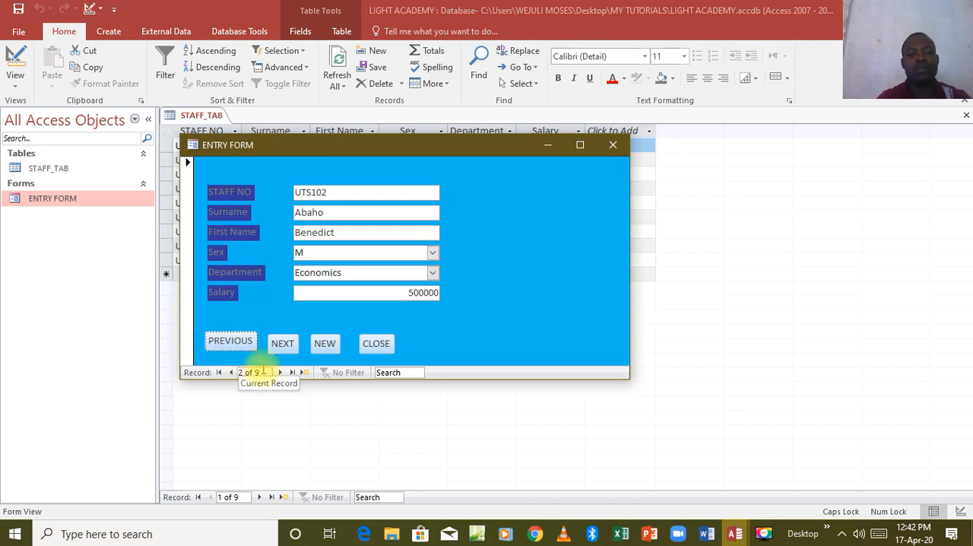
pyautogui.click(327, 346)
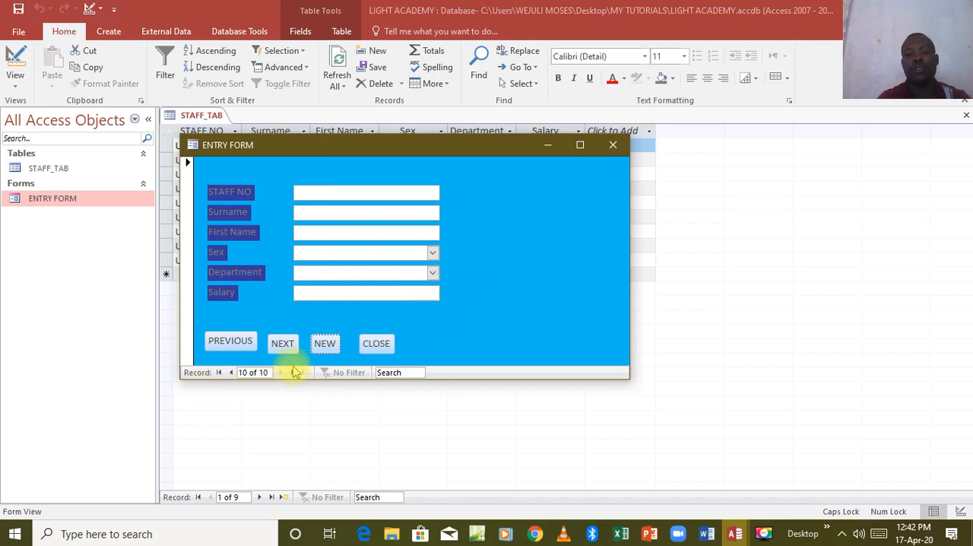
pyautogui.click(378, 345)
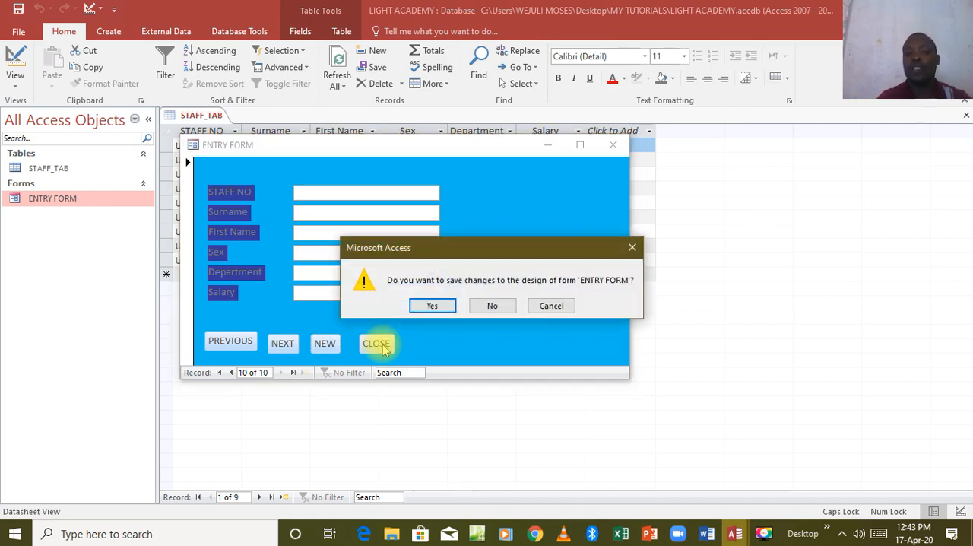
pyautogui.click(427, 304)
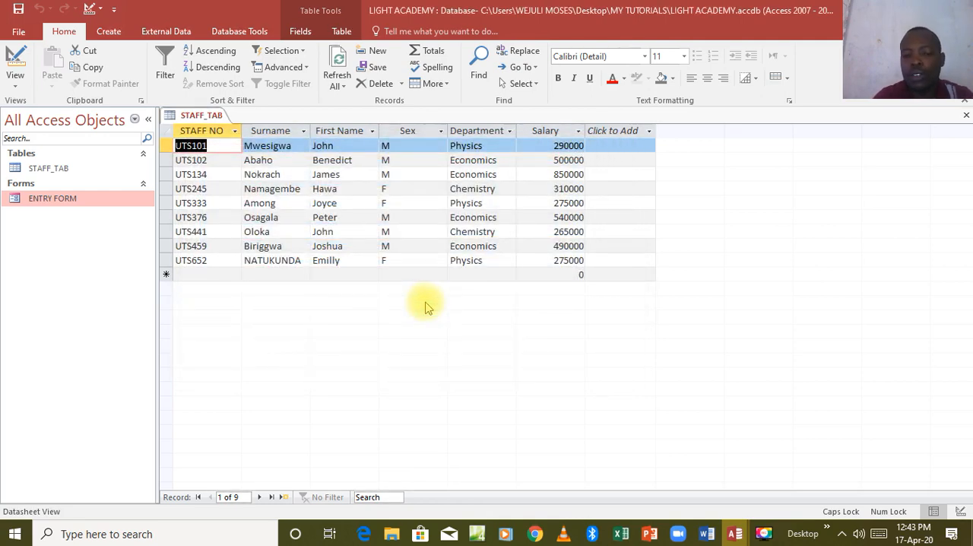
# Reopen ENTRY FORM and reposition its pop-up window over the STAFF_TAB datasheet, just below the table's tab
pyautogui.doubleClick(110, 198)
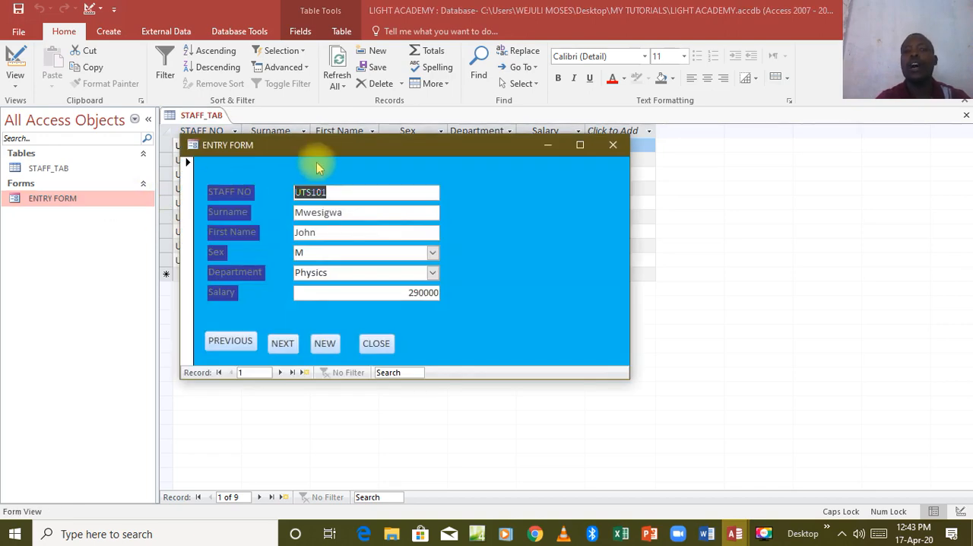
pyautogui.moveTo(316, 146); pyautogui.dragTo(294, 121)
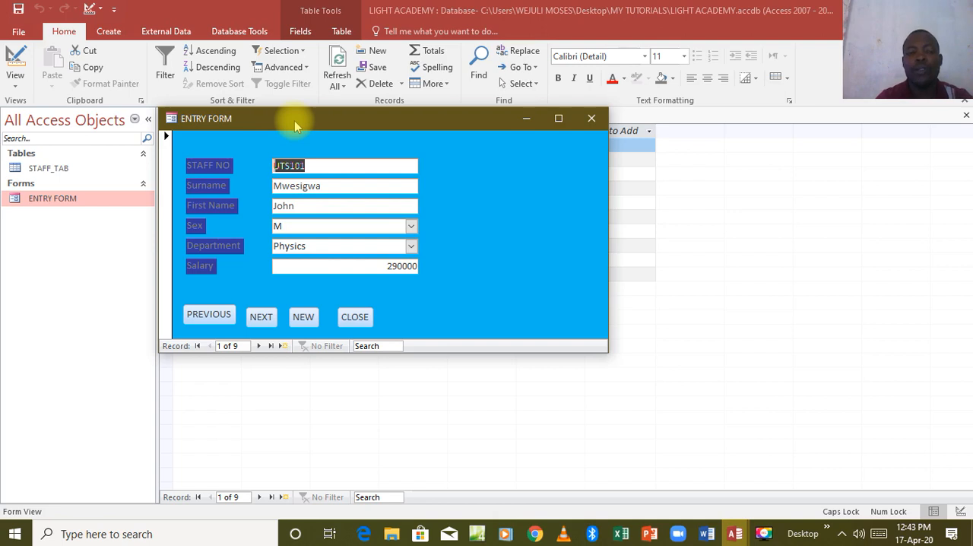
pyautogui.moveTo(294, 120)
pyautogui.mouseDown()
pyautogui.moveTo(302, 160)
pyautogui.moveTo(296, 139)
pyautogui.mouseUp()
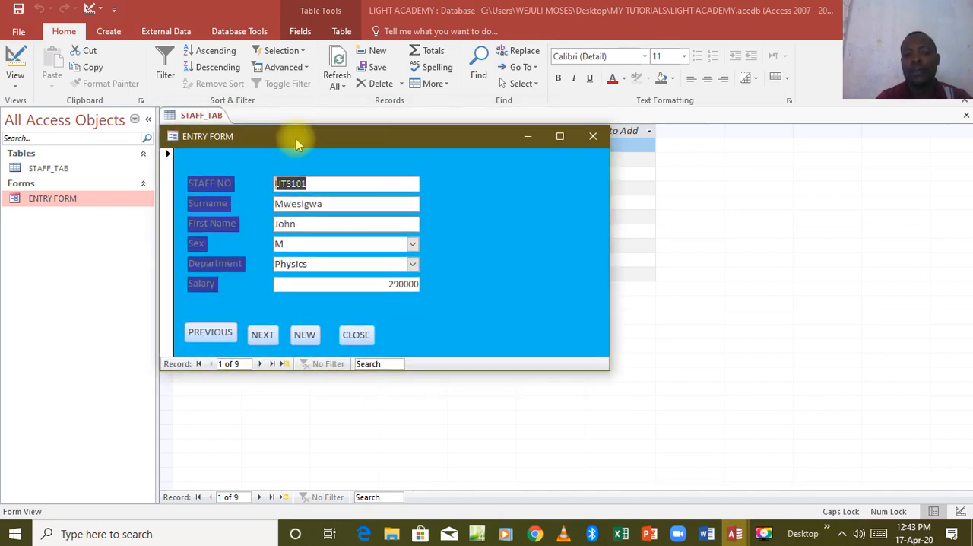